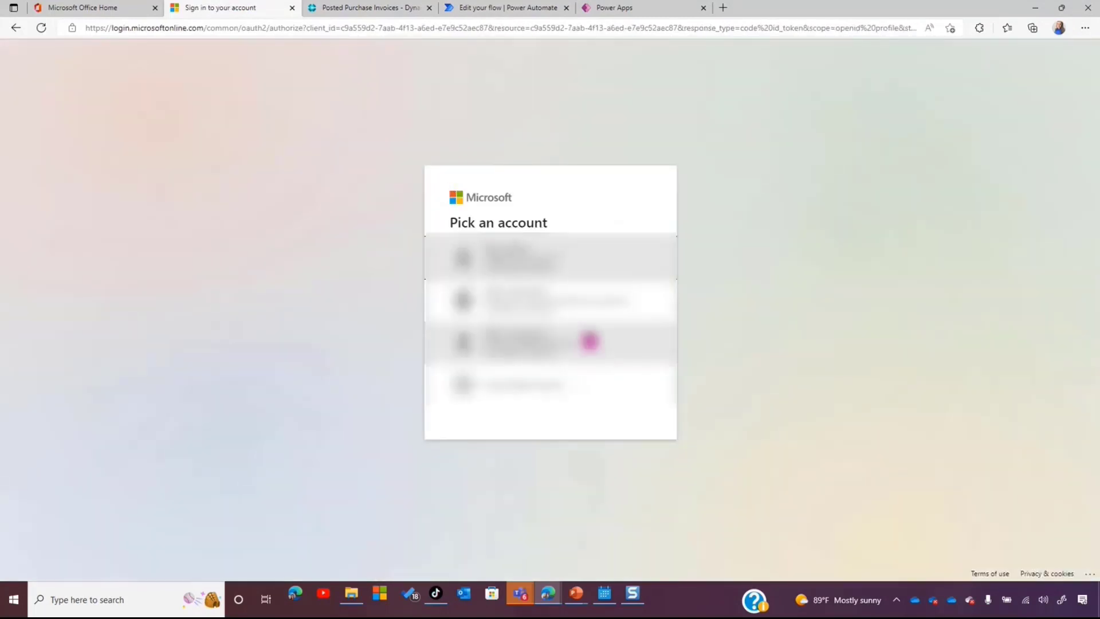
Sign in with the work account and browse the full list of Office apps
left_click(569, 261)
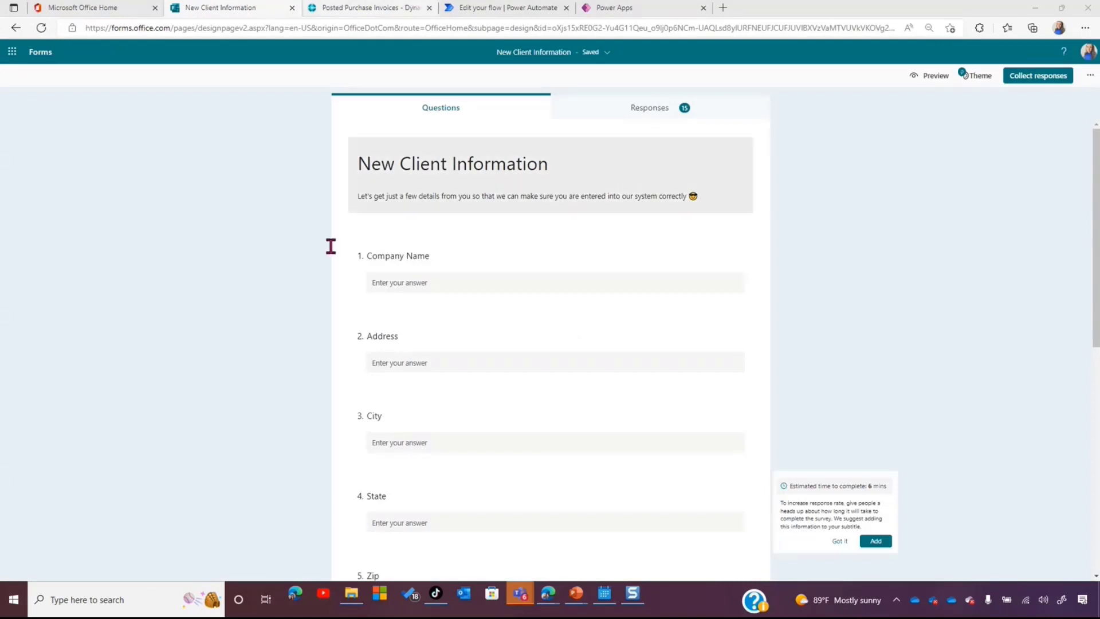
left_click(91, 12)
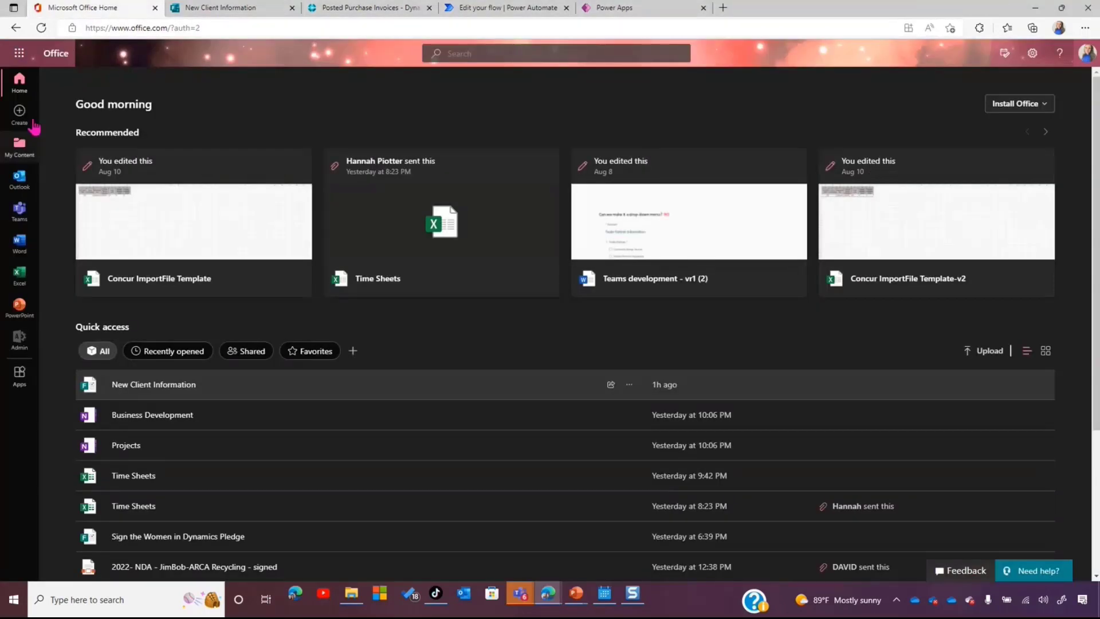
left_click(19, 55)
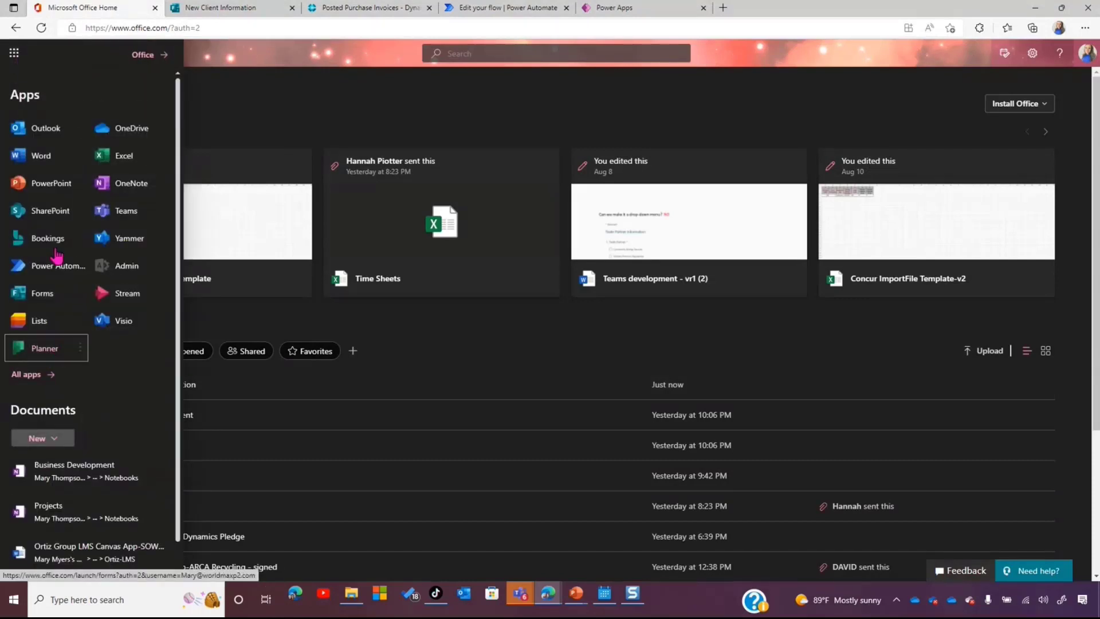
left_click(33, 375)
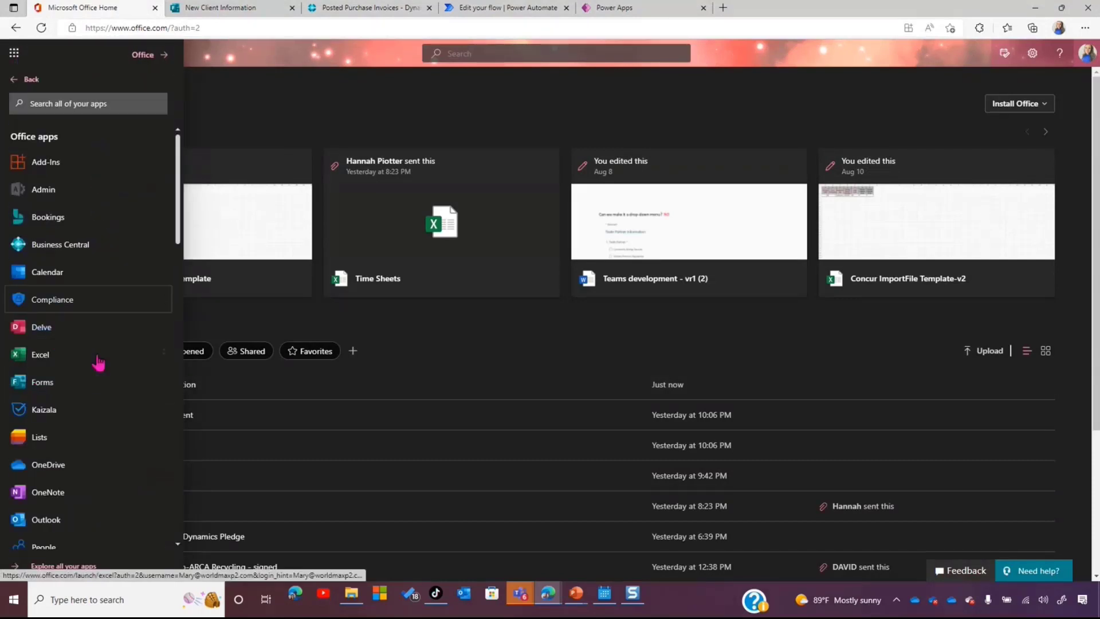
Return to the New Client Information form and scroll through its questions
left_click(254, 9)
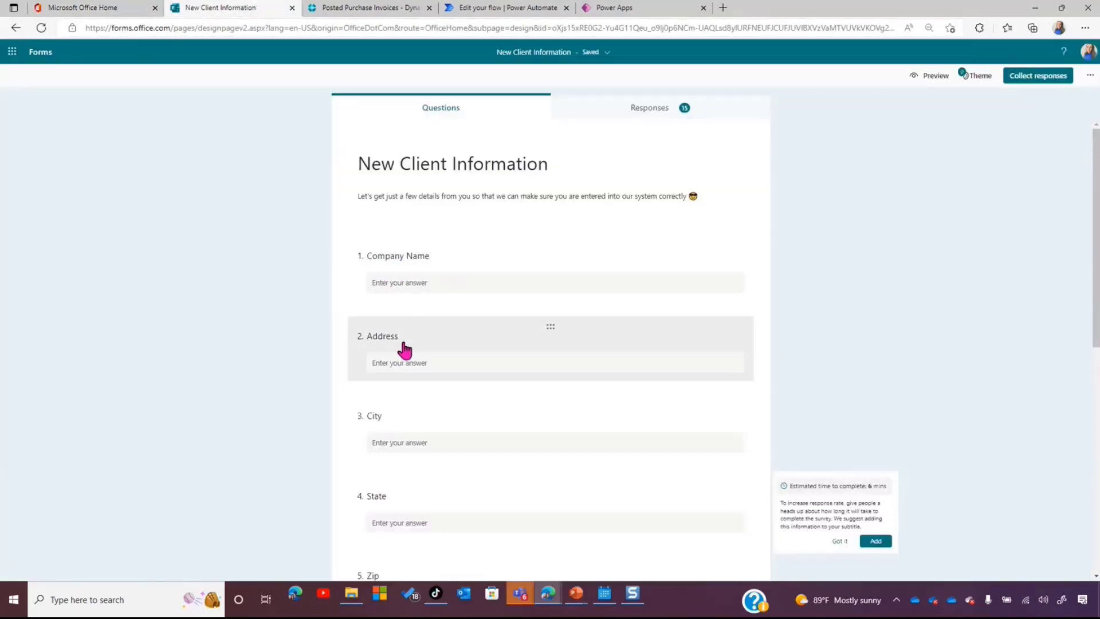
scroll(564, 487, "down", 1)
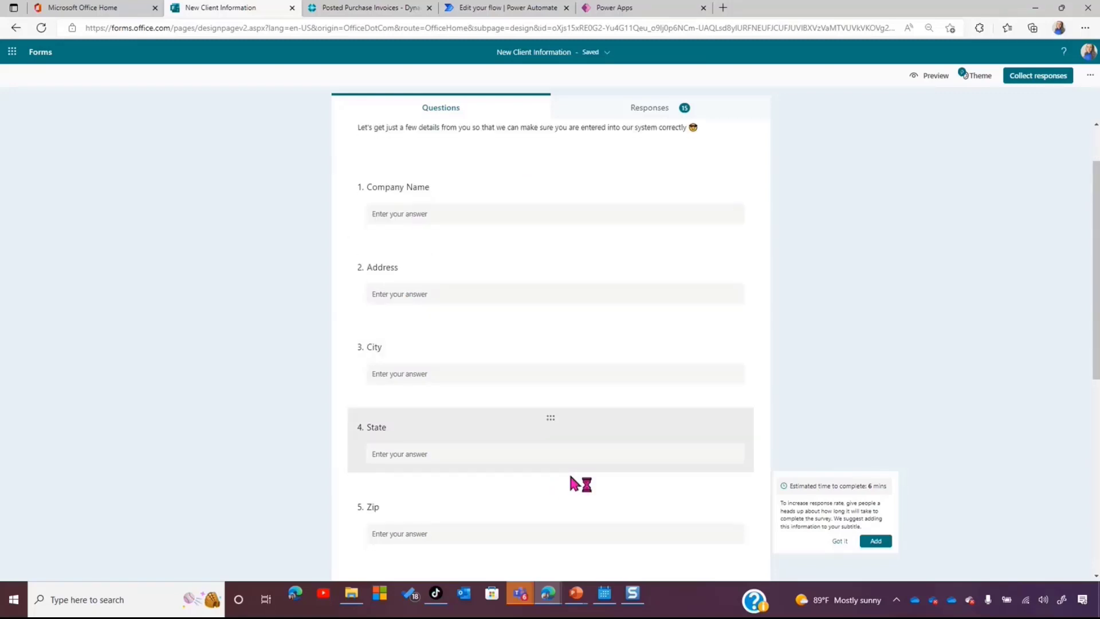
scroll(627, 435, "down", 2)
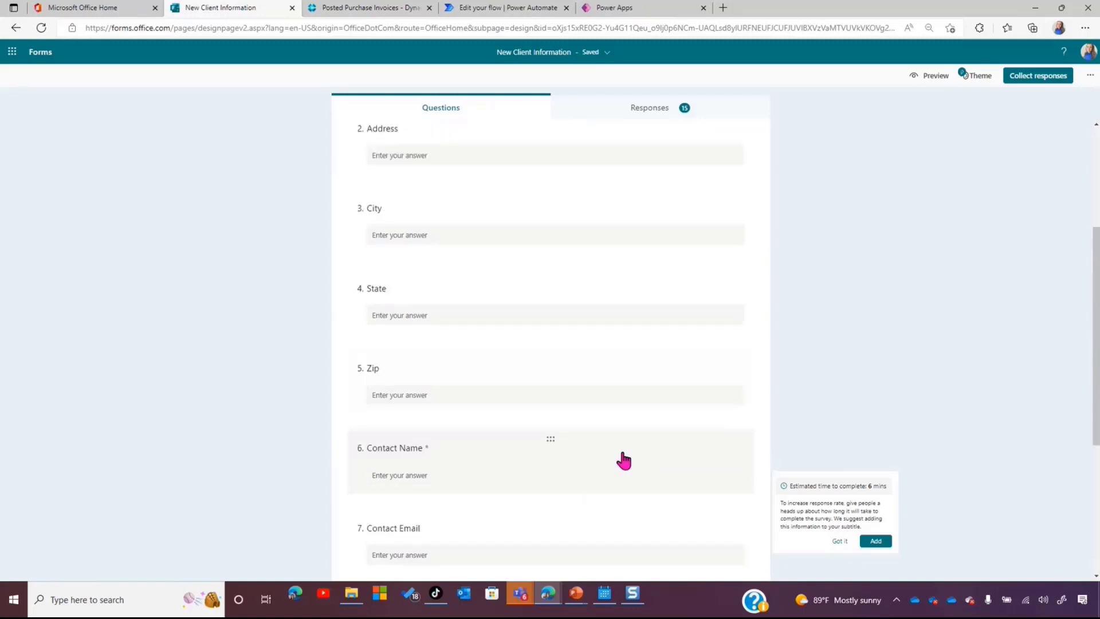
scroll(623, 460, "down", 2)
scroll(503, 260, "up", 2)
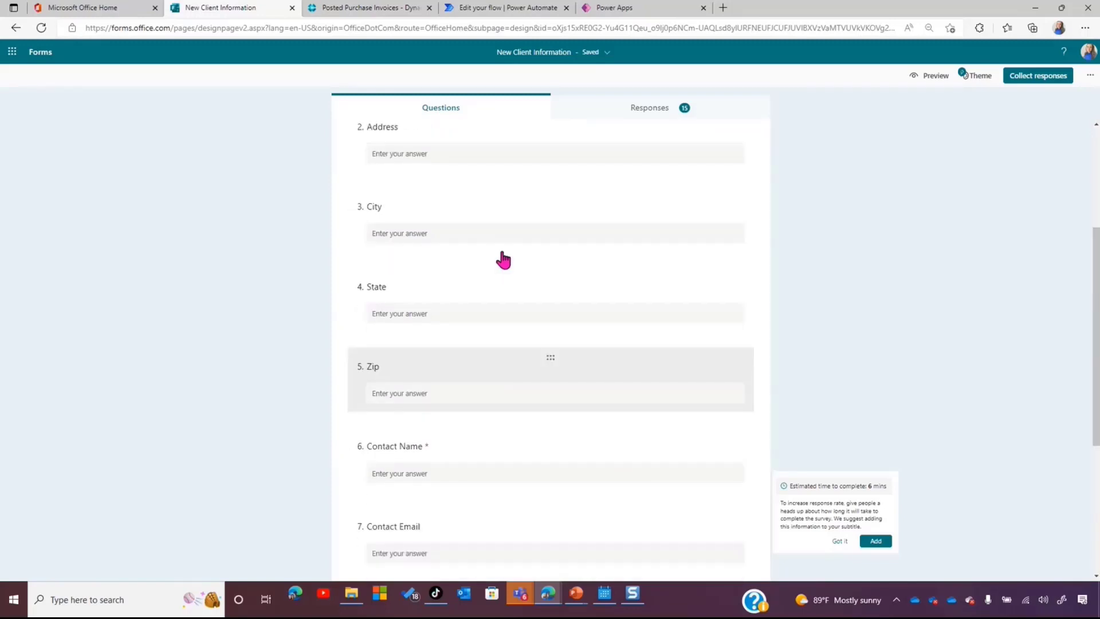
scroll(503, 260, "up", 1)
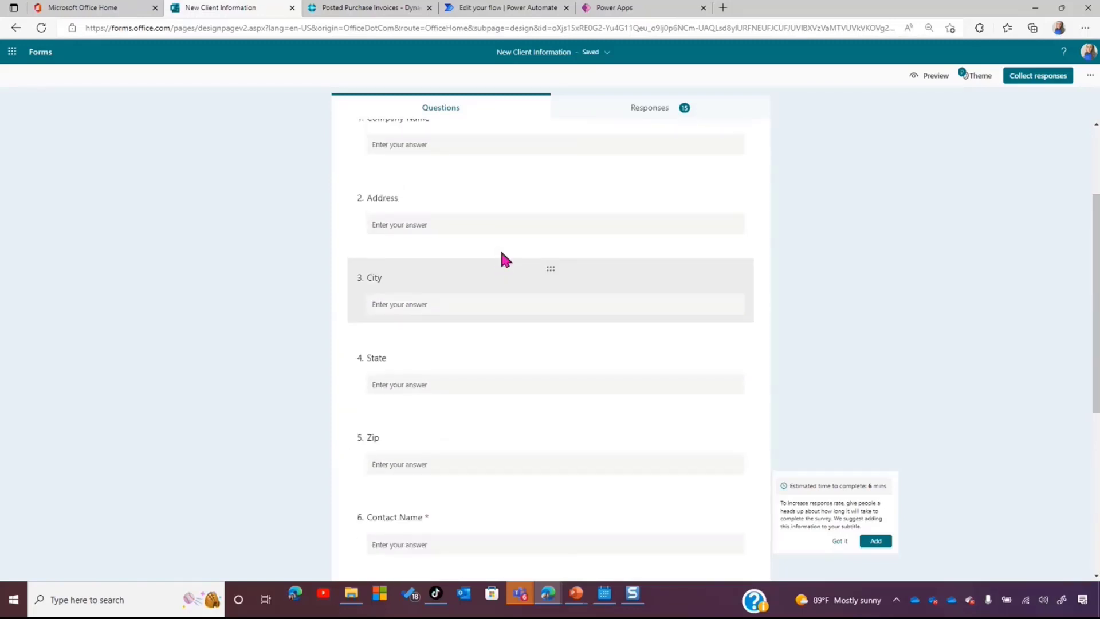
scroll(499, 254, "up", 1)
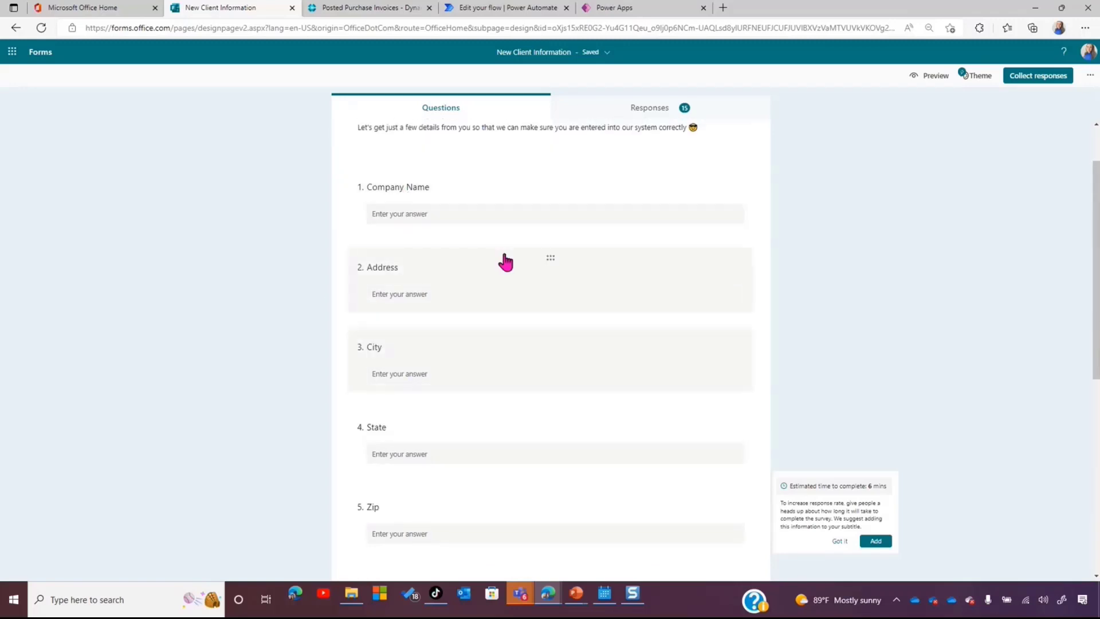
scroll(541, 331, "down", 2)
scroll(542, 331, "down", 2)
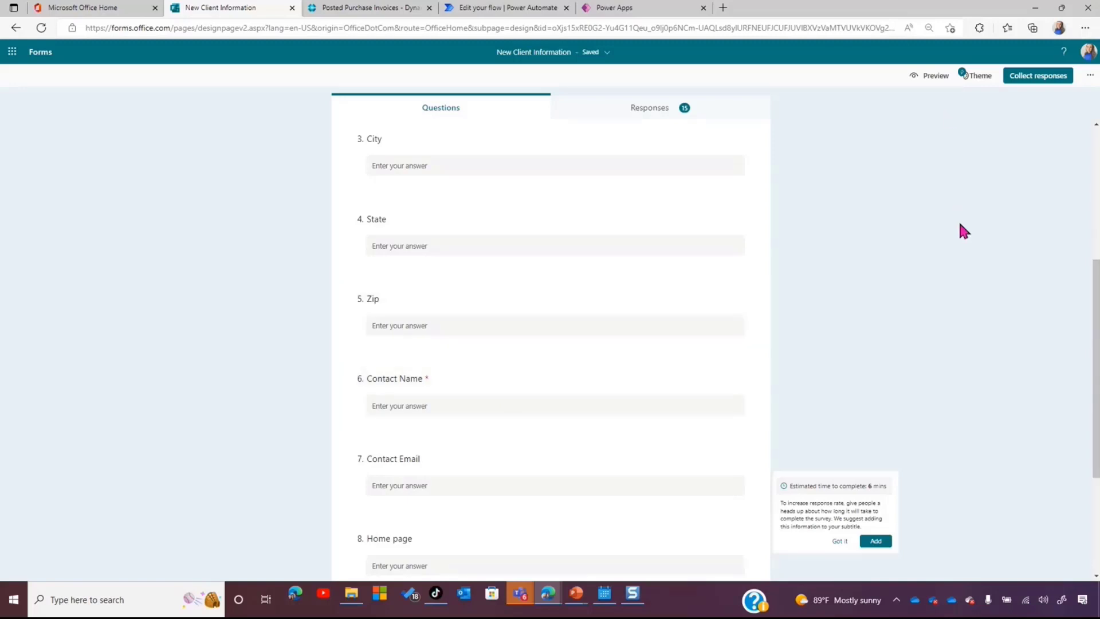
Preview the form as respondents see it, with its nine questions and Submit button
left_click(928, 80)
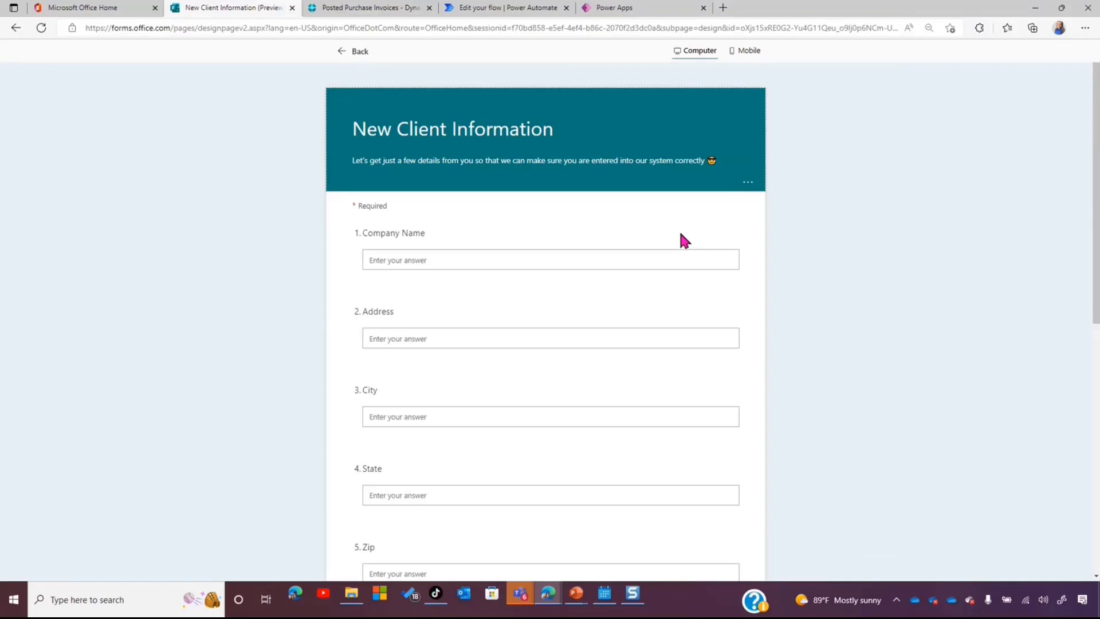
scroll(682, 240, "down", 6)
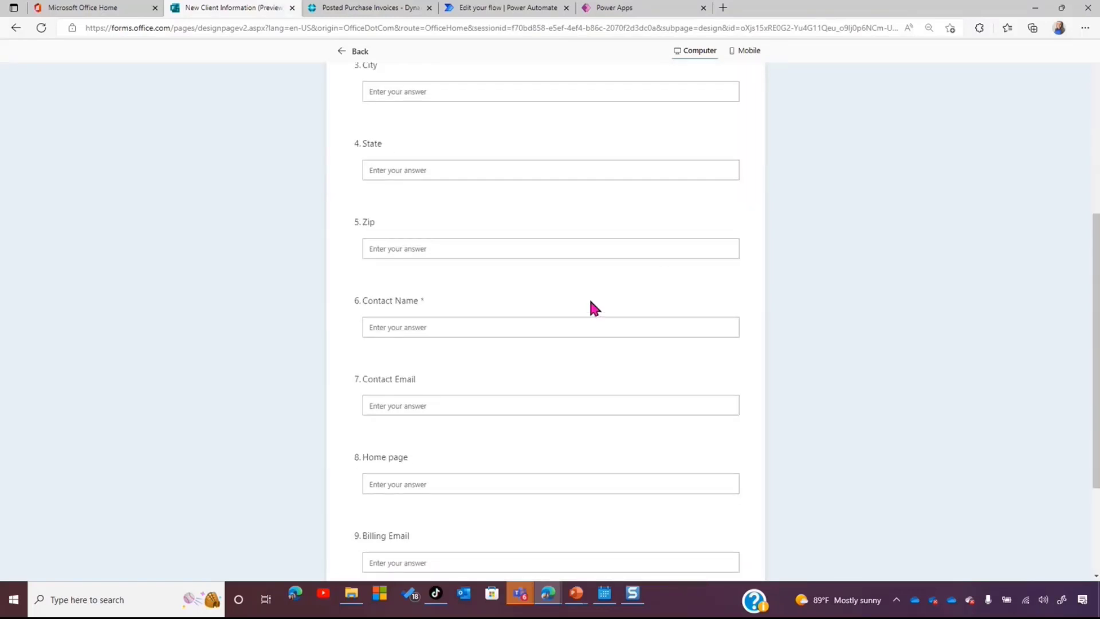
scroll(476, 344, "down", 3)
scroll(476, 356, "up", 9)
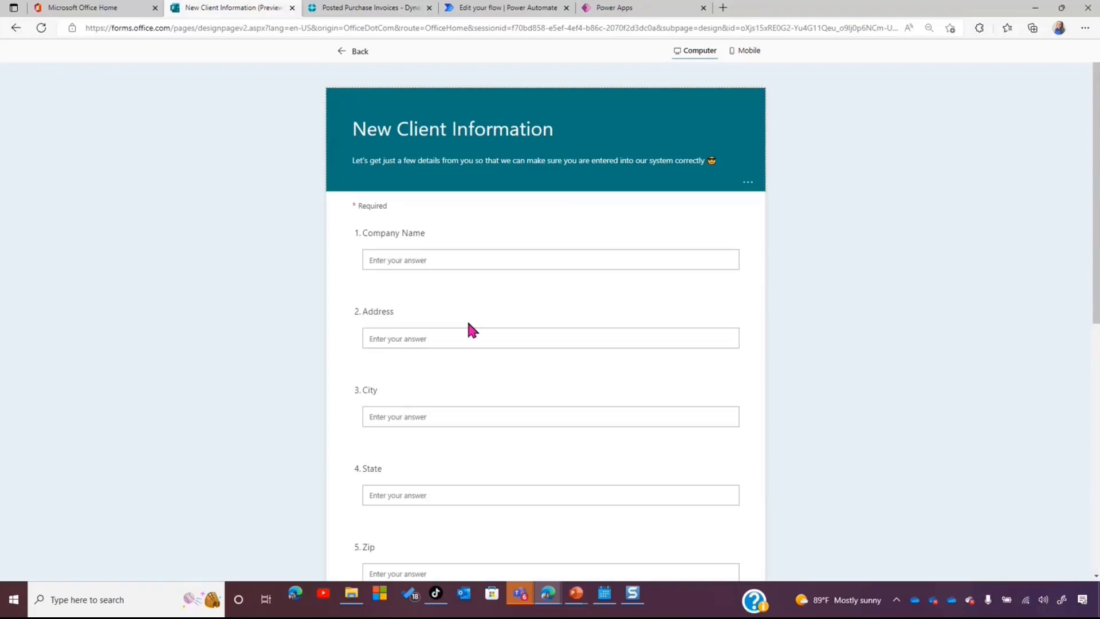
Discard the unsaved MSA for WorldMax flow and choose to build an automated cloud flow
left_click(511, 11)
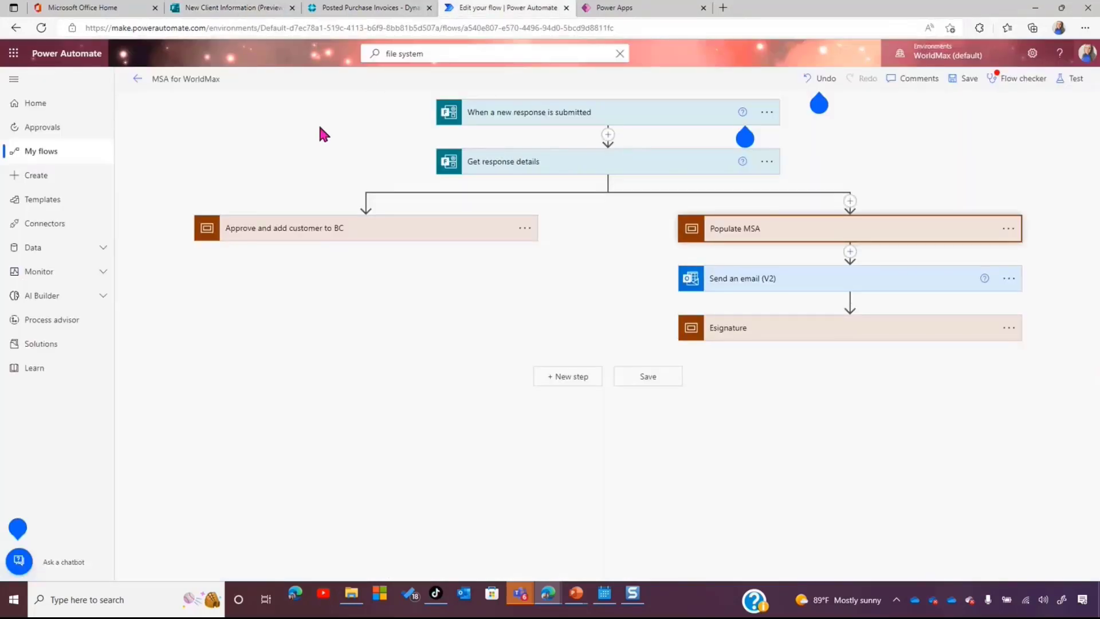
left_click(63, 173)
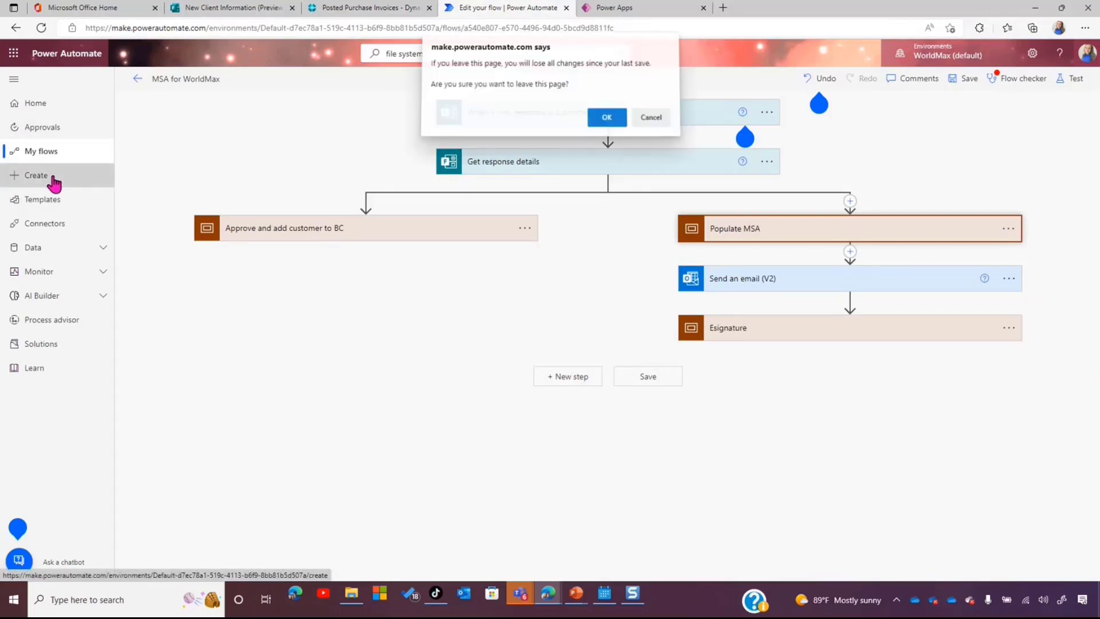
left_click(598, 119)
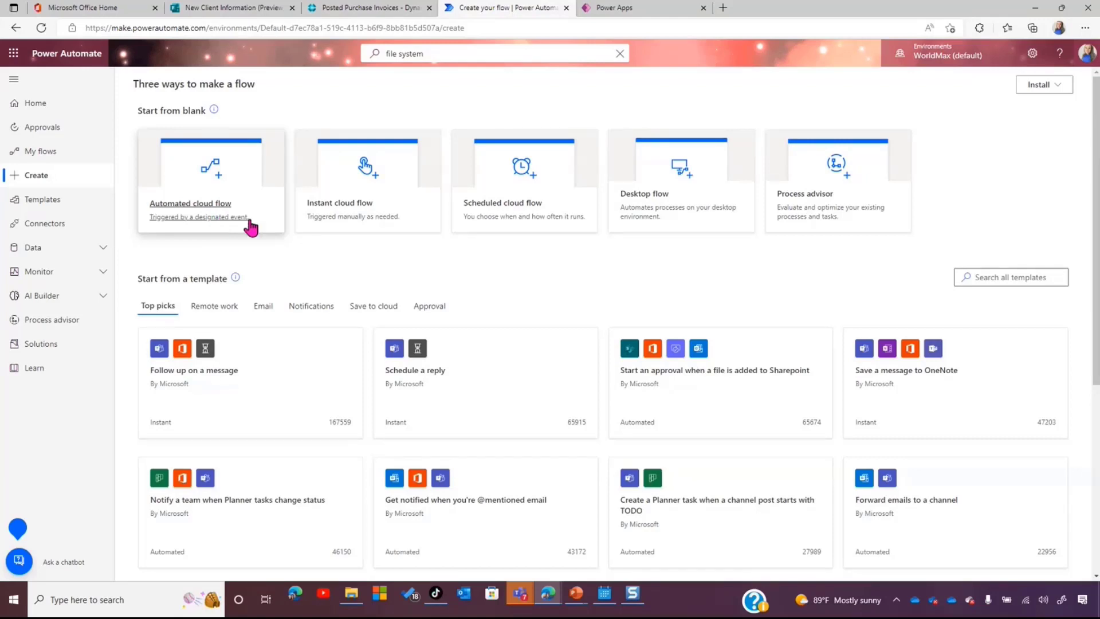
left_click(240, 9)
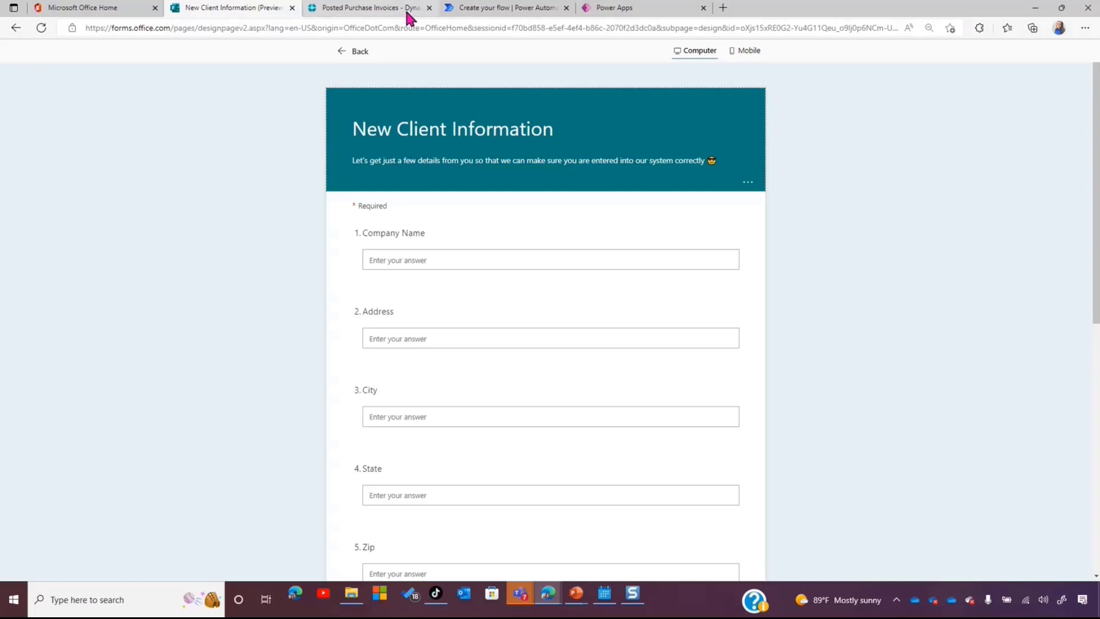
left_click(485, 9)
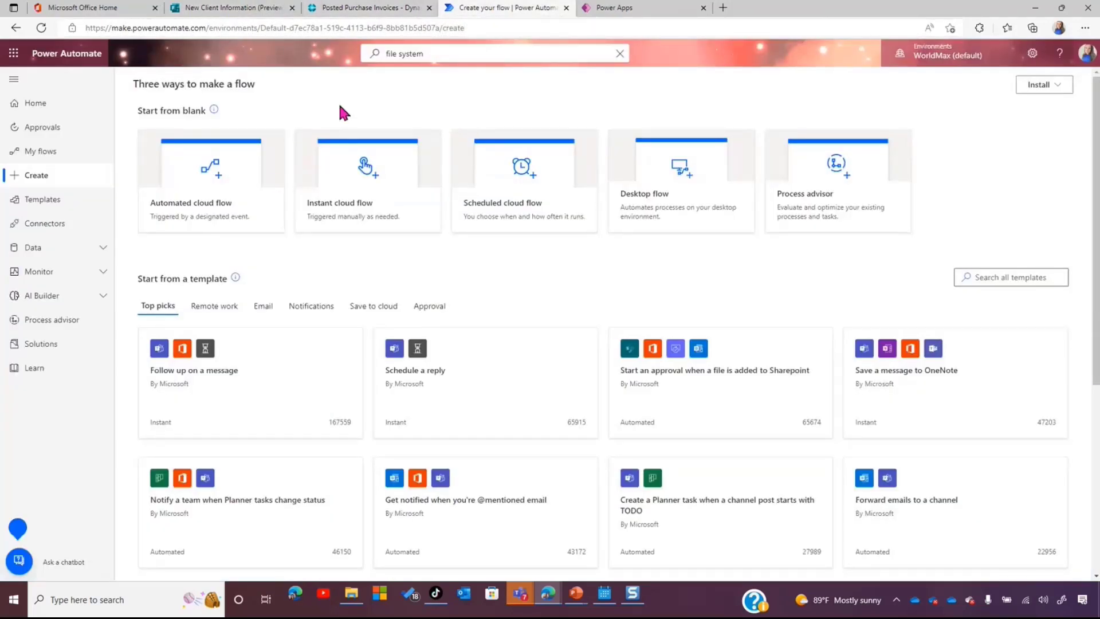
left_click(215, 211)
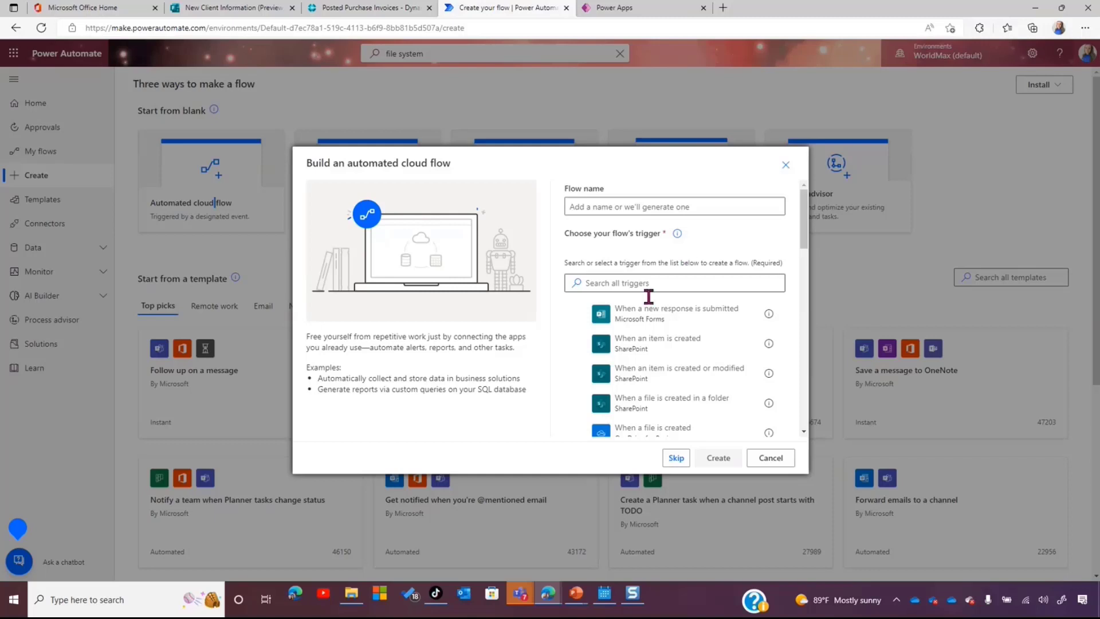
Create a flow with the 'When a new response is submitted' trigger watching the New Client Information form
left_click(655, 316)
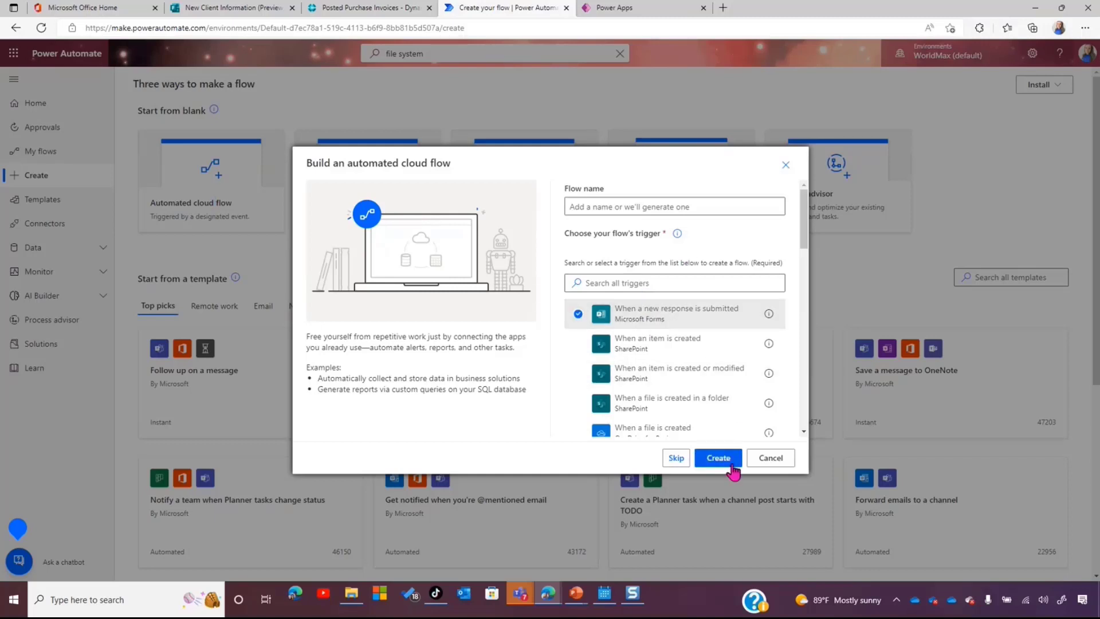
left_click(722, 460)
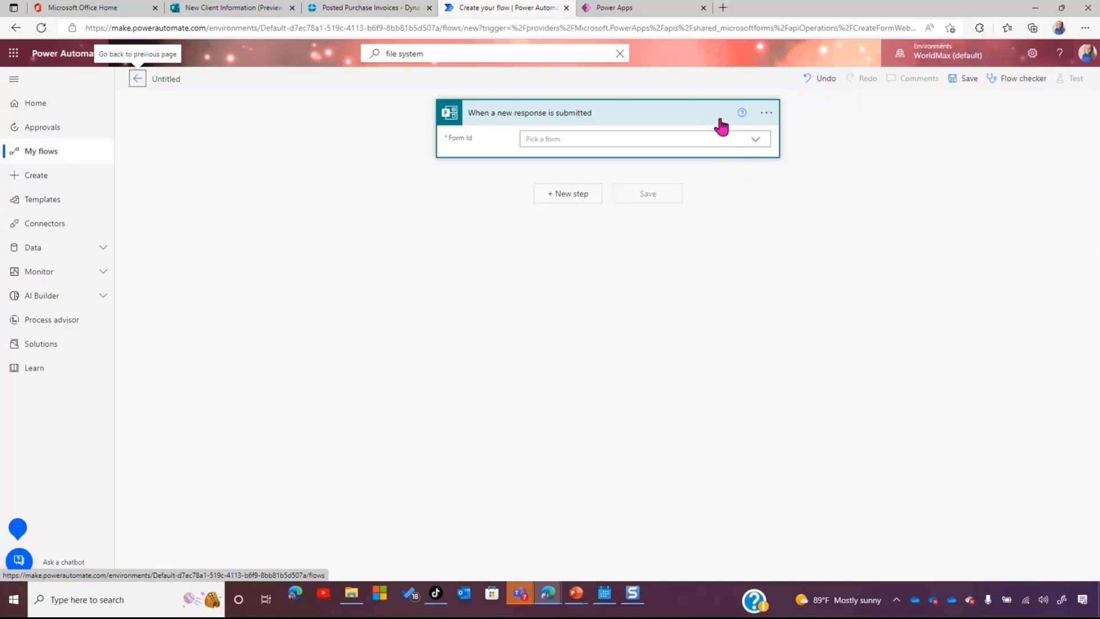
left_click(658, 139)
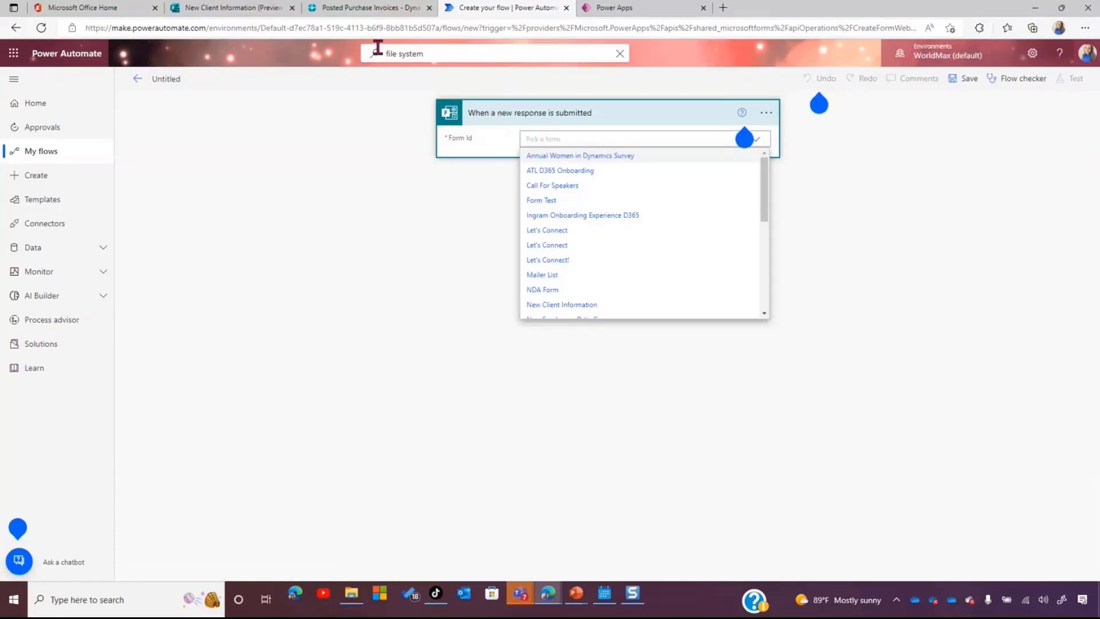
scroll(609, 292, "down", 2)
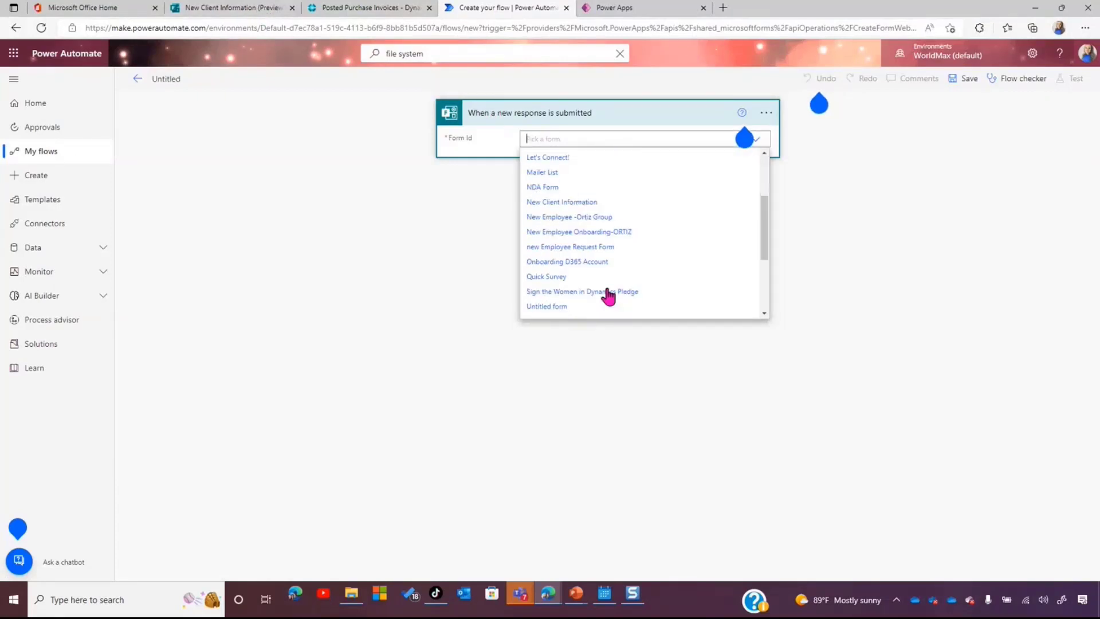
scroll(607, 292, "down", 3)
scroll(609, 295, "up", 5)
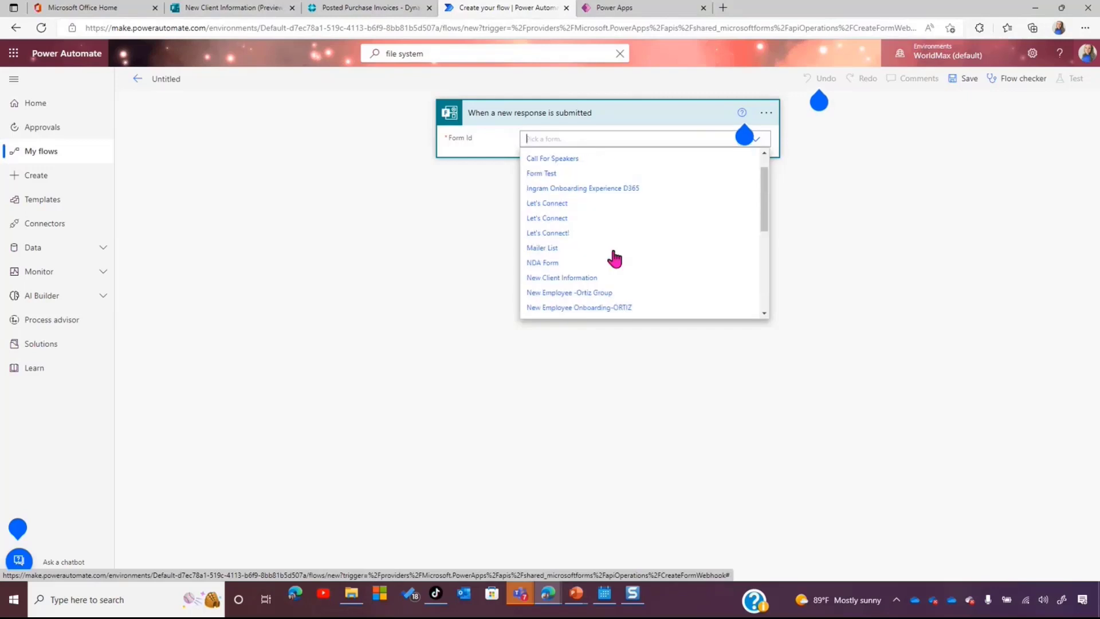
left_click(567, 279)
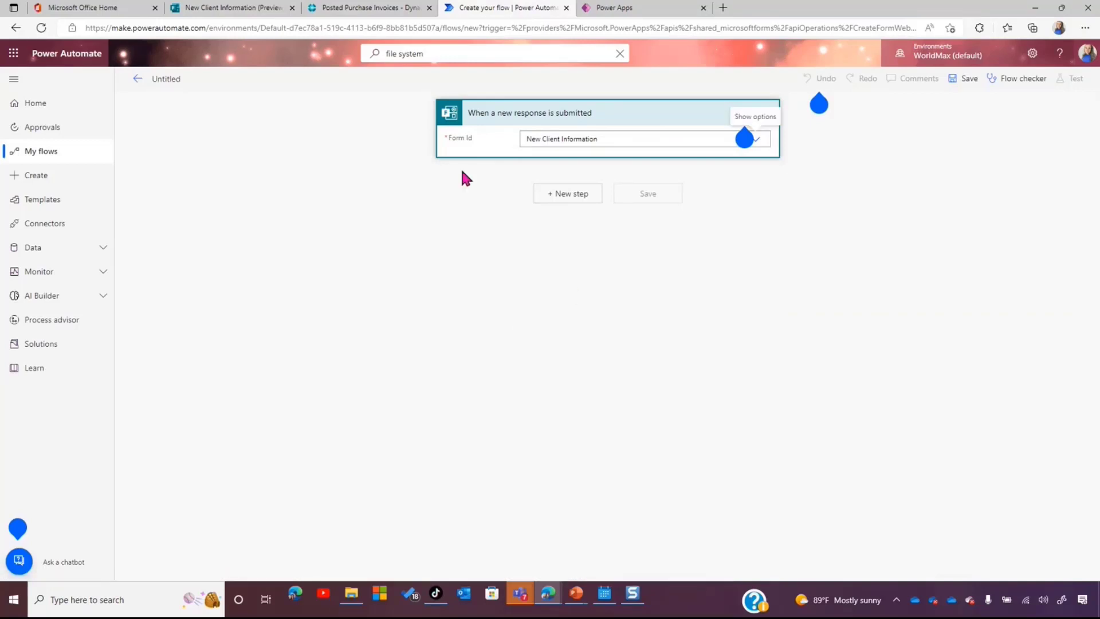
left_click(237, 11)
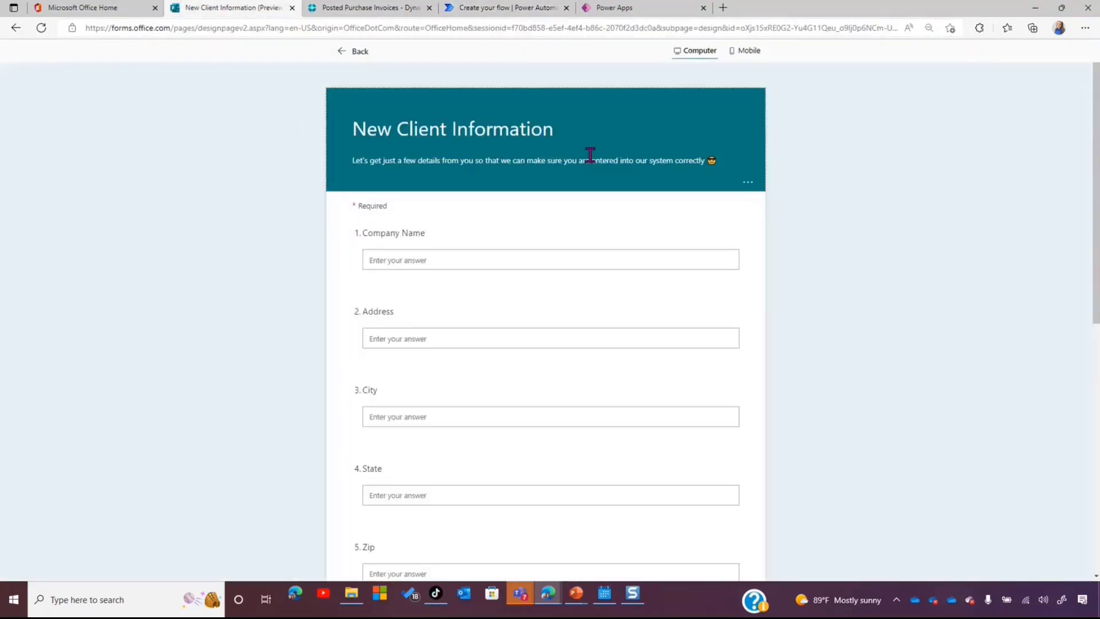
left_click(491, 9)
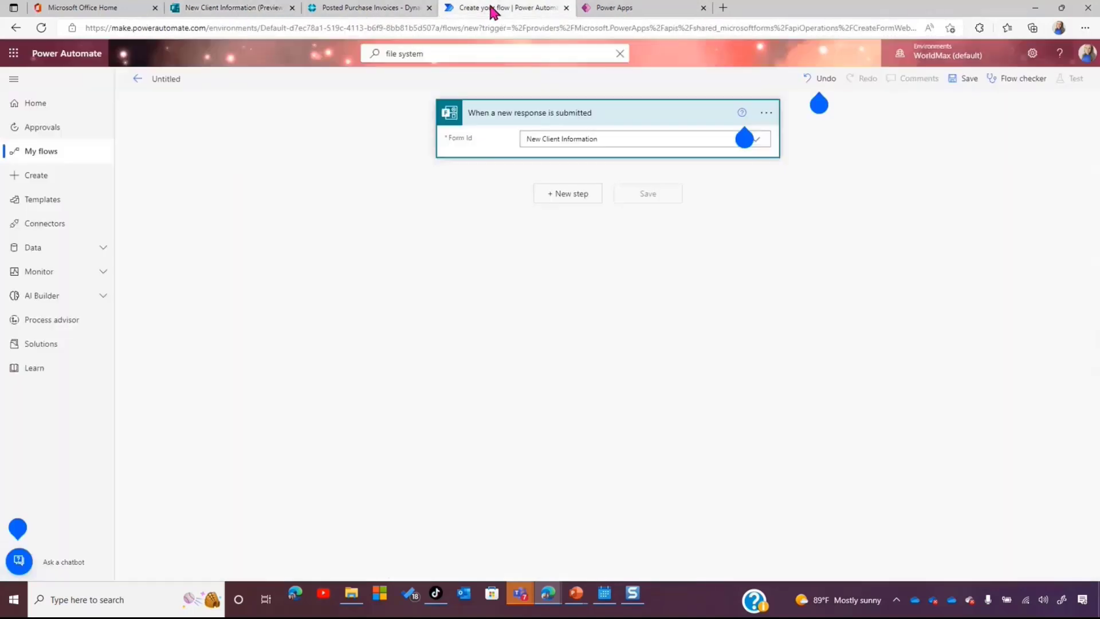
Add a Forms 'Get response details' action for the New Client Information form
left_click(570, 194)
type("forms")
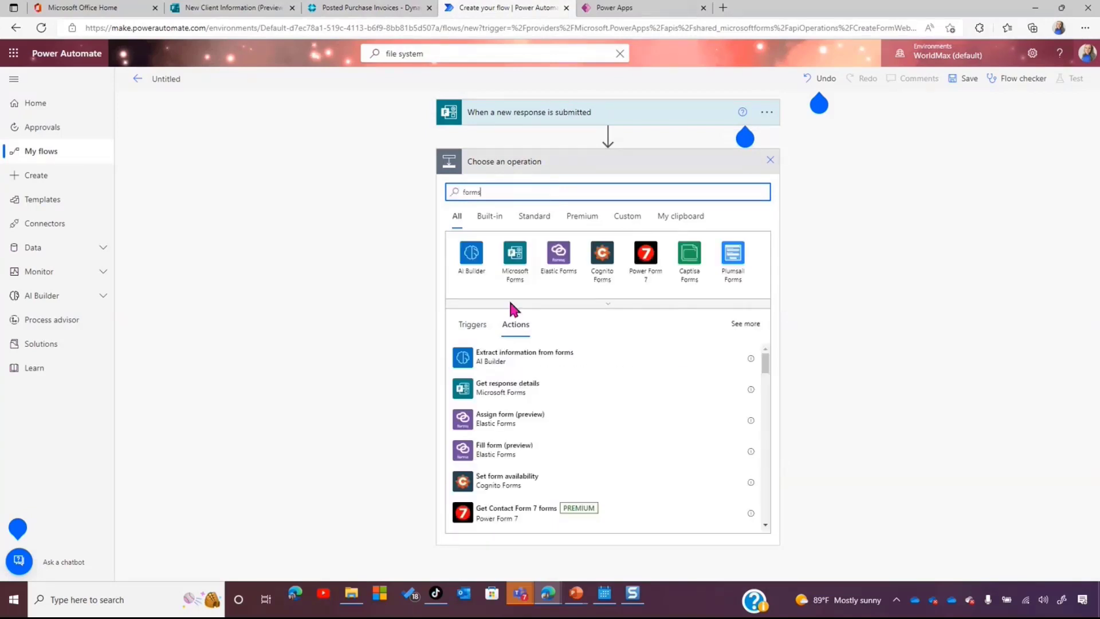
left_click(512, 392)
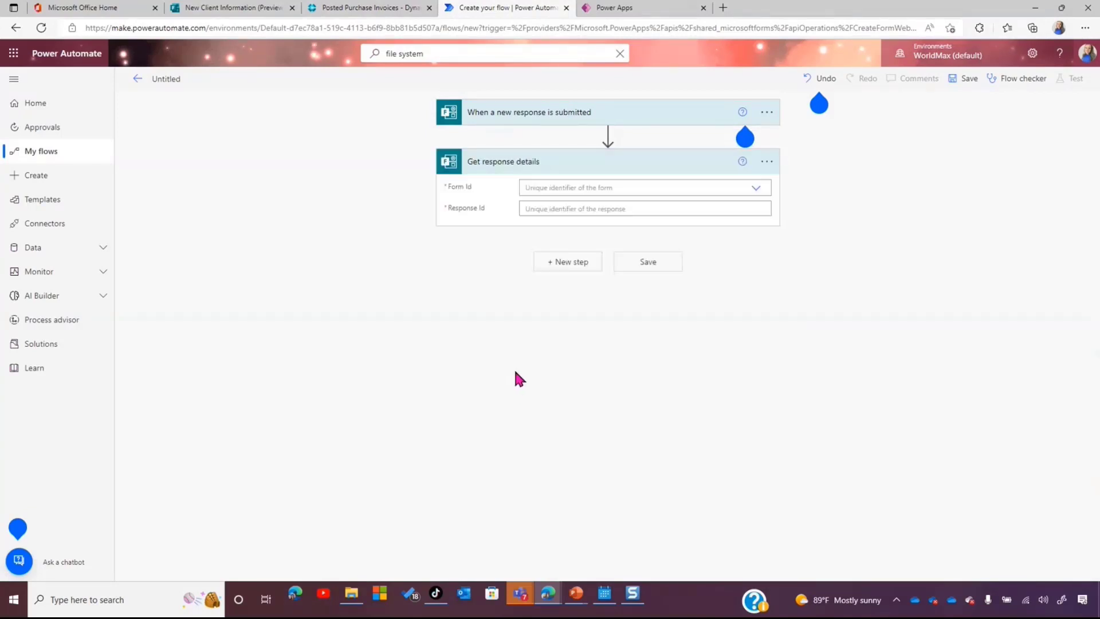
left_click(756, 189)
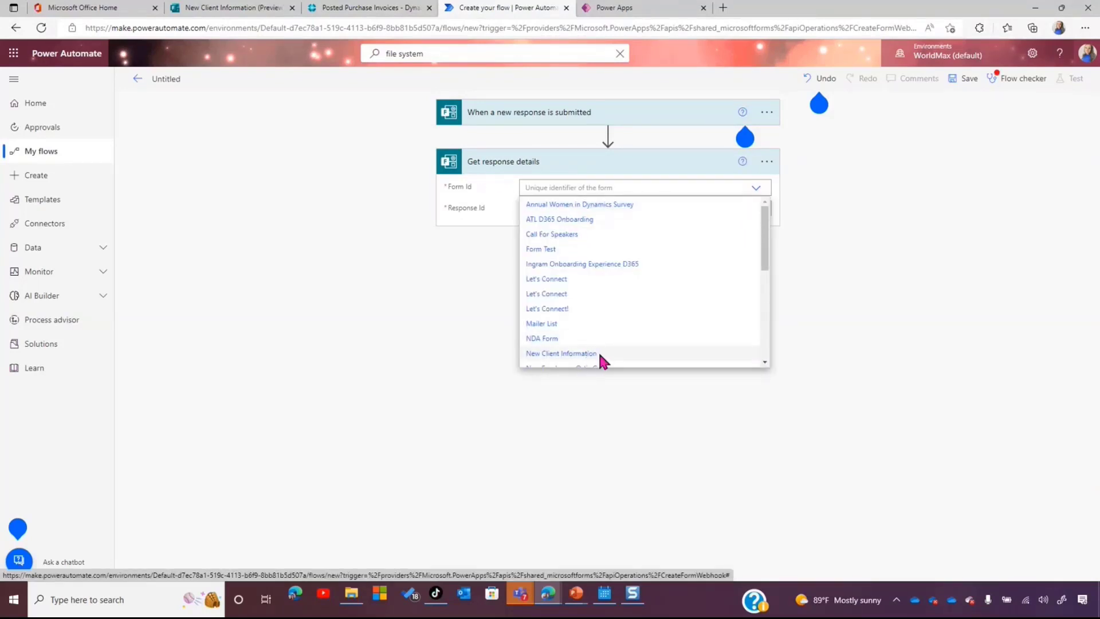
left_click(573, 353)
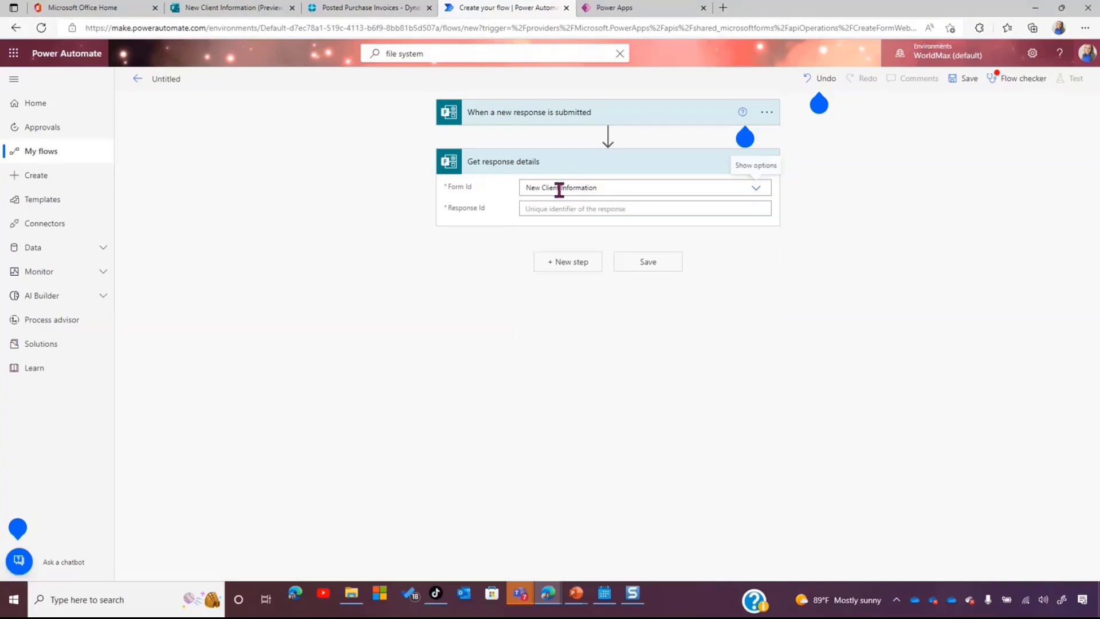
Set the action's Response Id from the trigger, then add a Microsoft Dataverse step
left_click(537, 120)
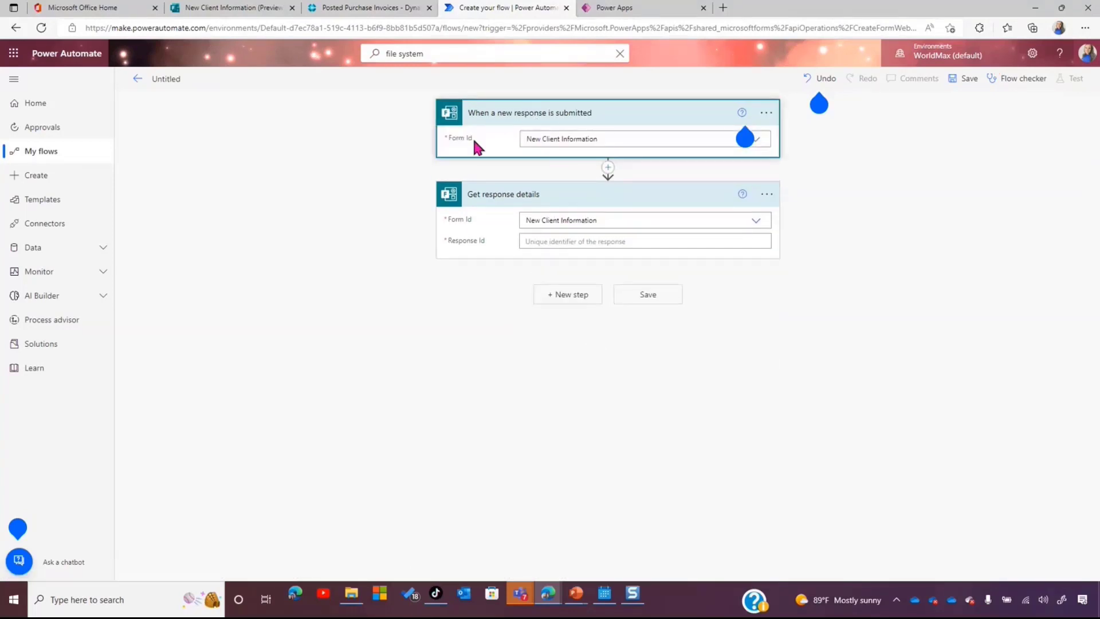
left_click(607, 241)
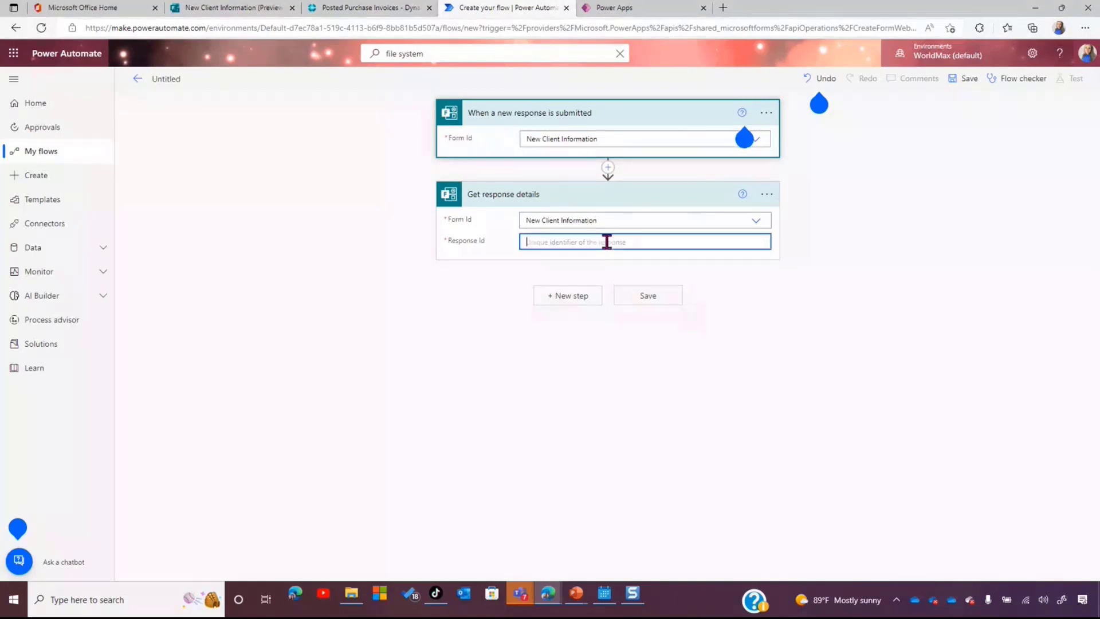
left_click(859, 385)
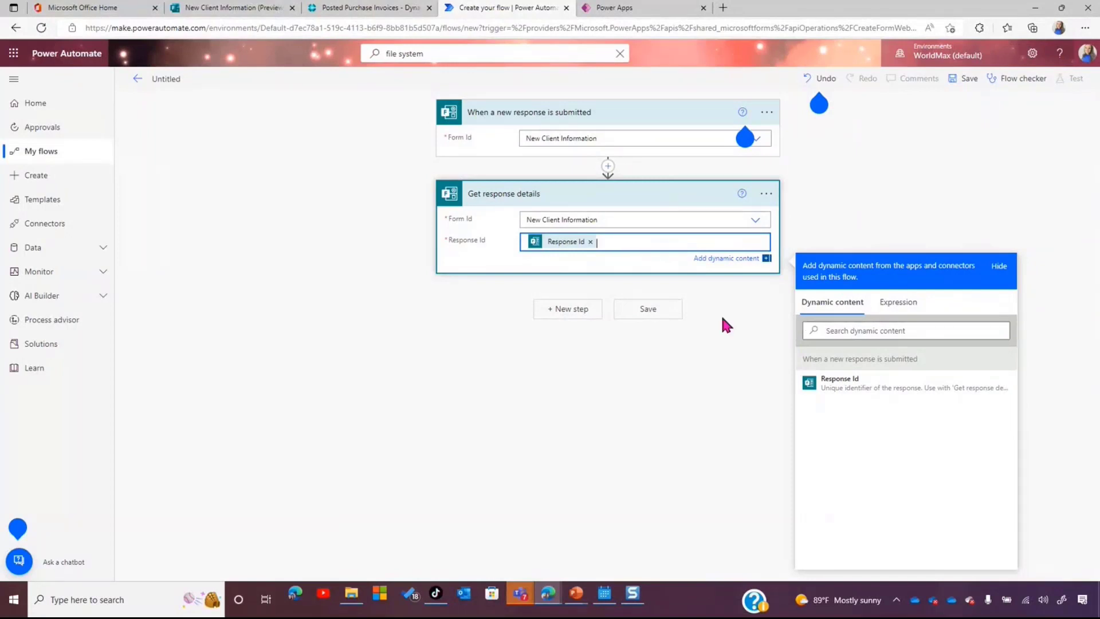
left_click(551, 309)
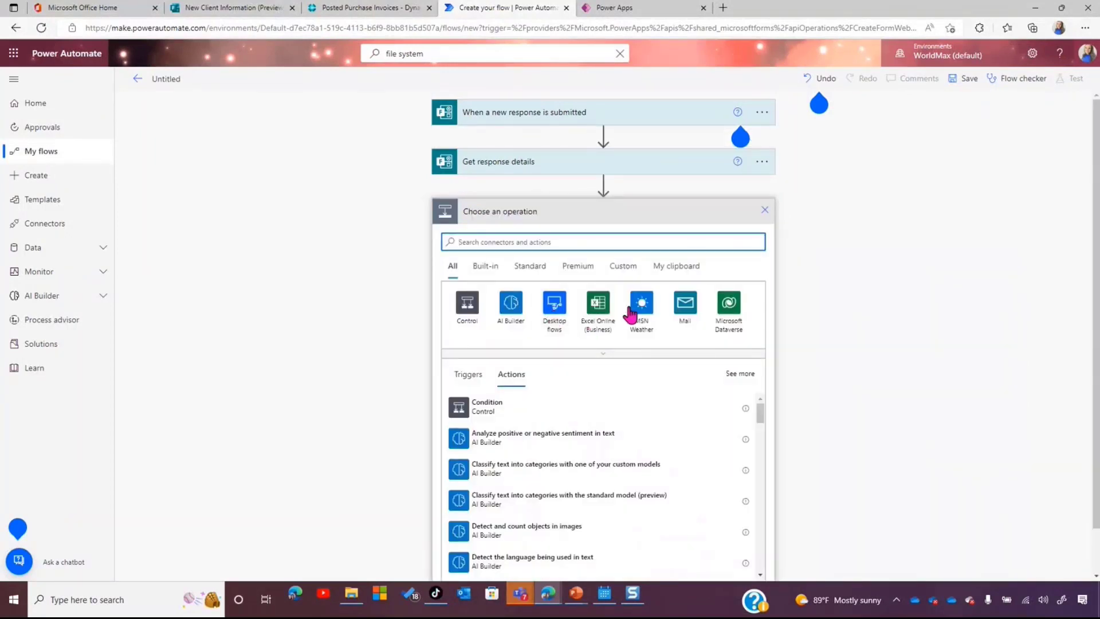
left_click(727, 303)
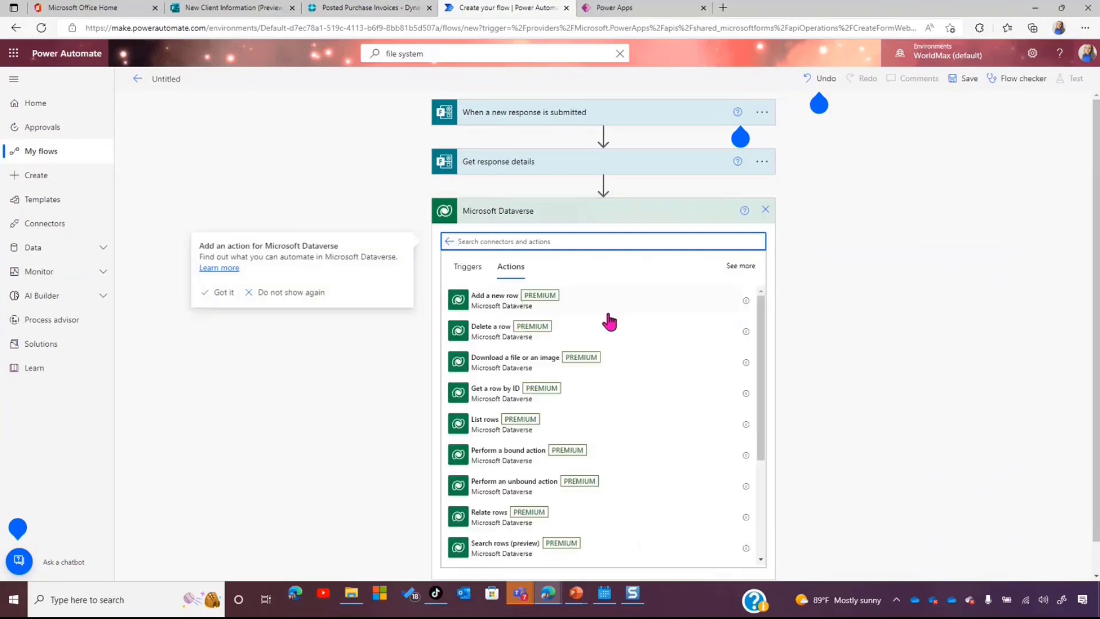
Add the Dataverse 'Add a new row' action with Table name set to Accounts
left_click(496, 304)
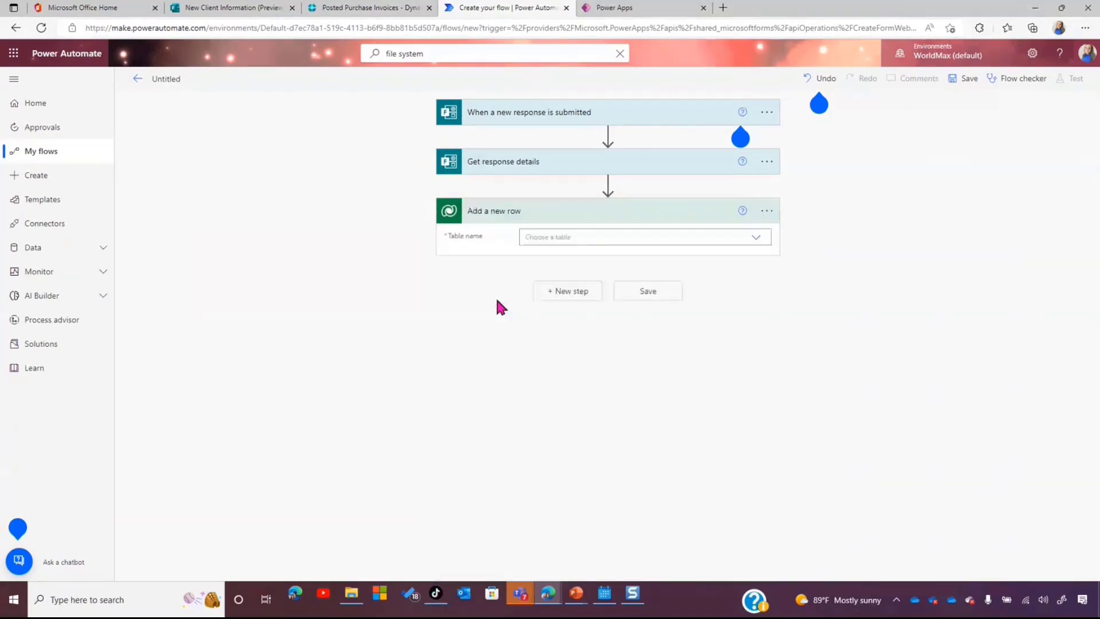
left_click(757, 241)
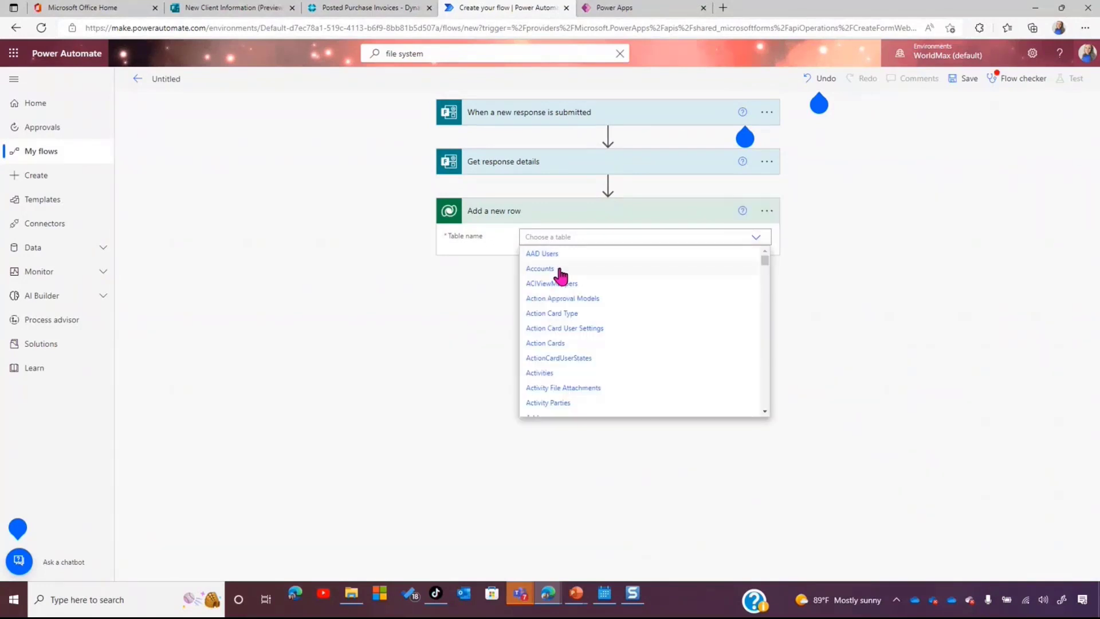
left_click(555, 269)
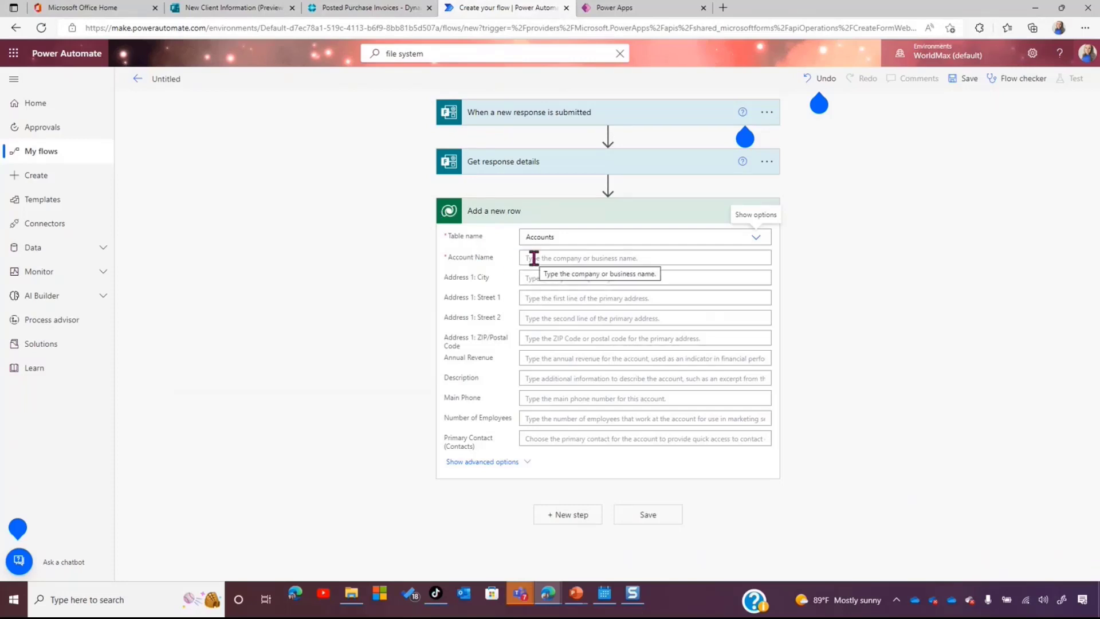
Scroll through the New Client Information form's questions and back to the top
left_click(251, 8)
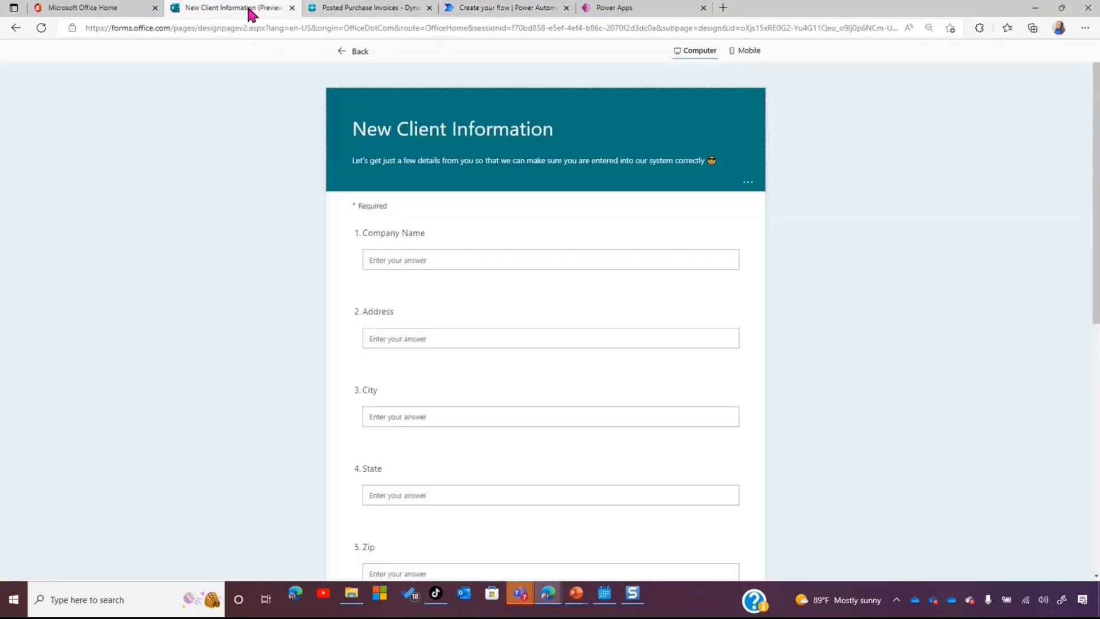
scroll(482, 397, "down", 3)
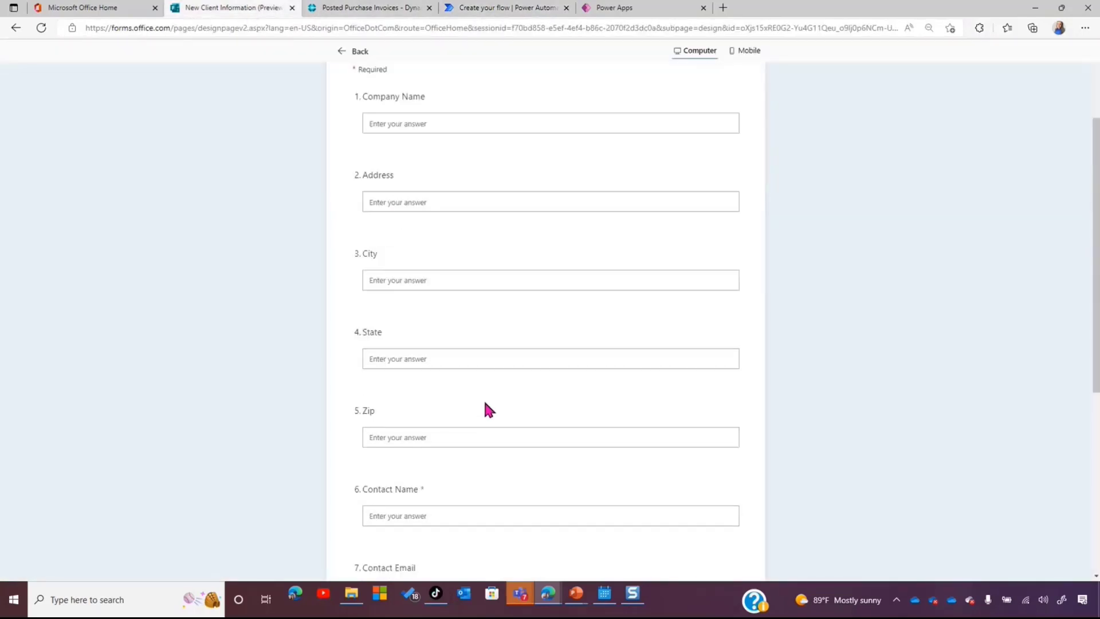
scroll(468, 389, "down", 4)
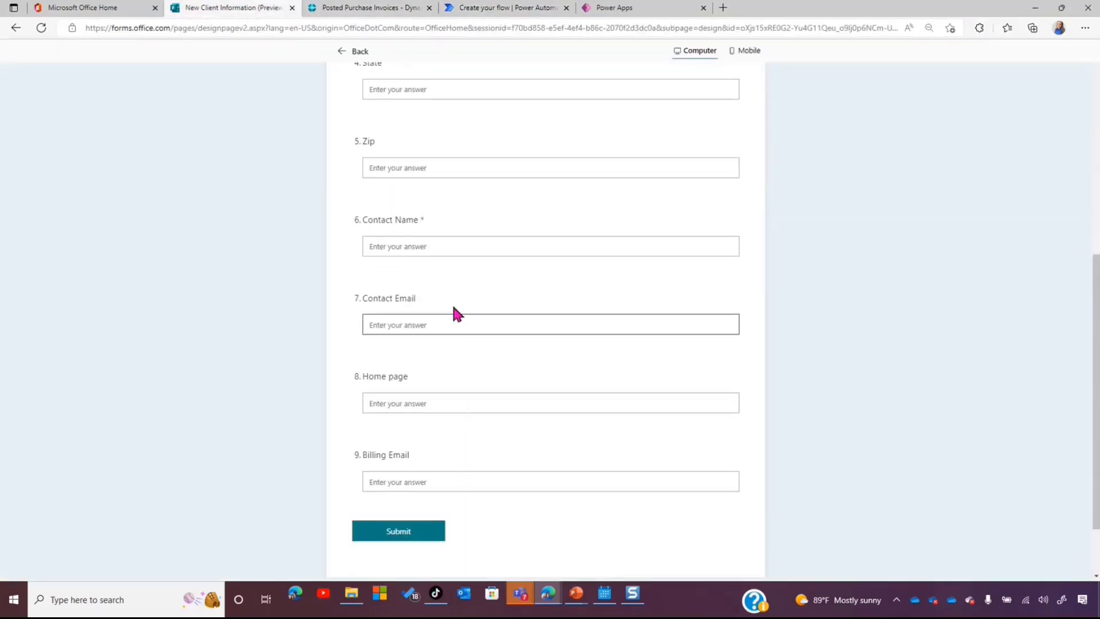
scroll(422, 401, "up", 6)
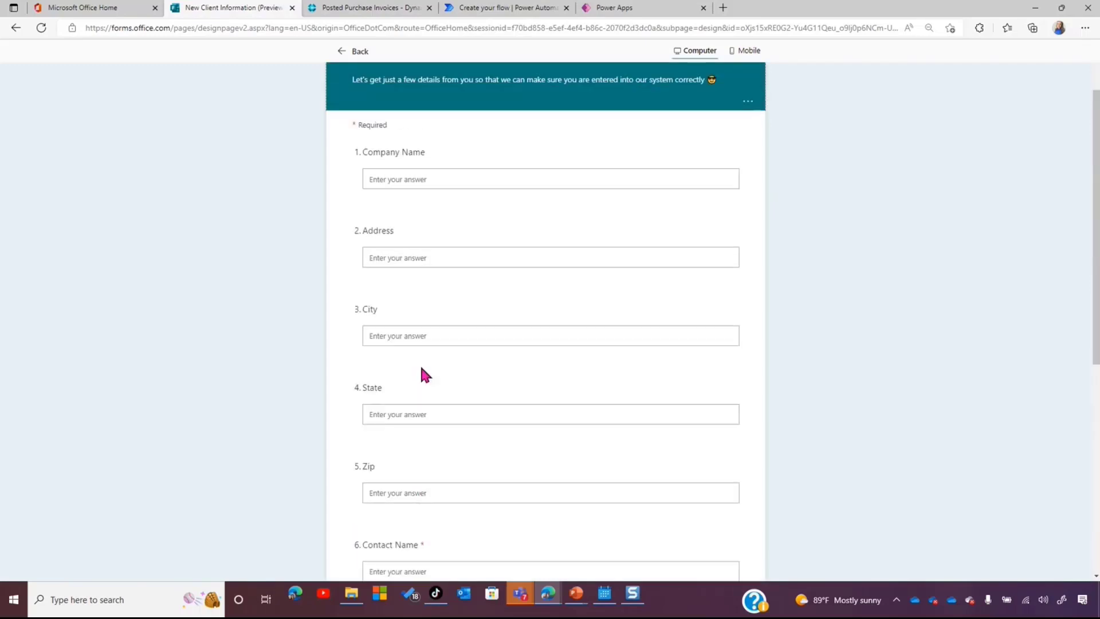
Map Contact Name to Account Name, City to City, Address to Street 1, and Zip to ZIP/Postal Code
left_click(536, 10)
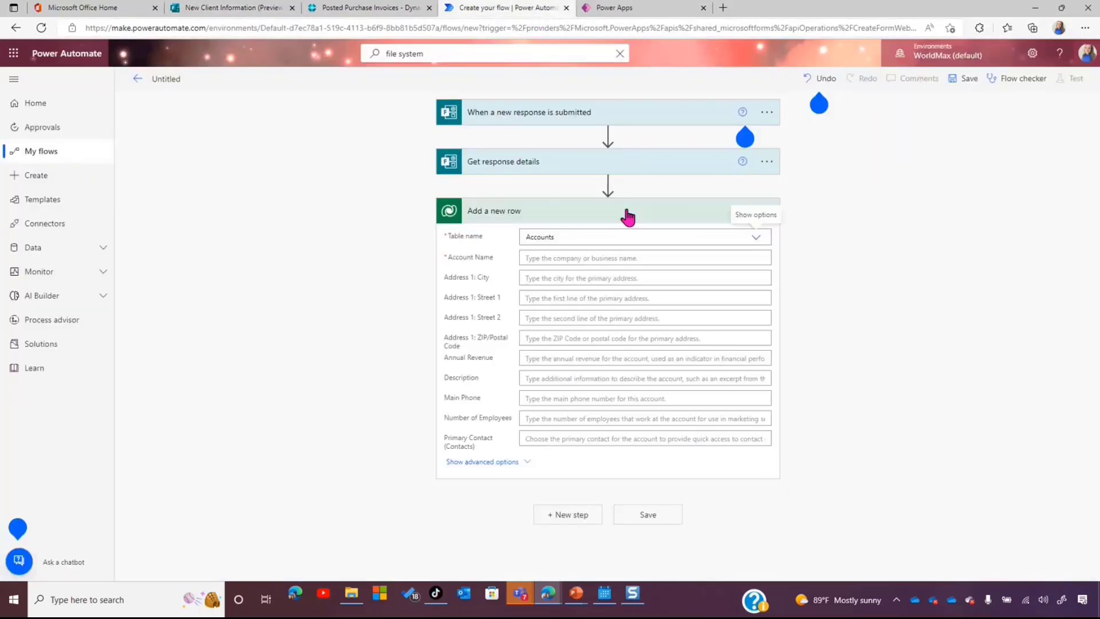
left_click(567, 259)
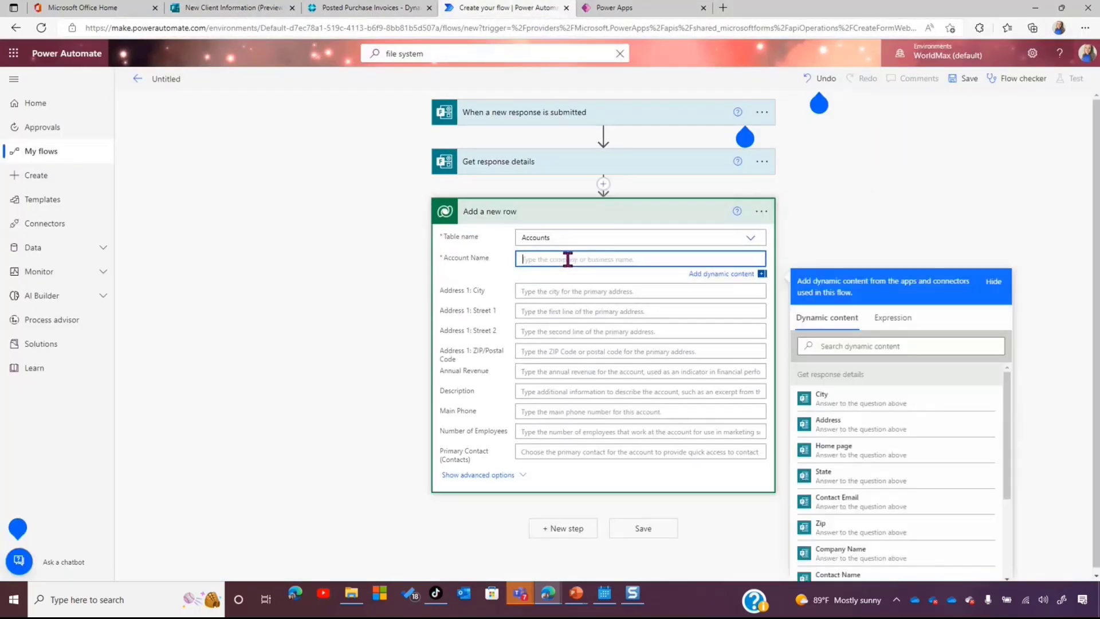
scroll(916, 504, "down", 1)
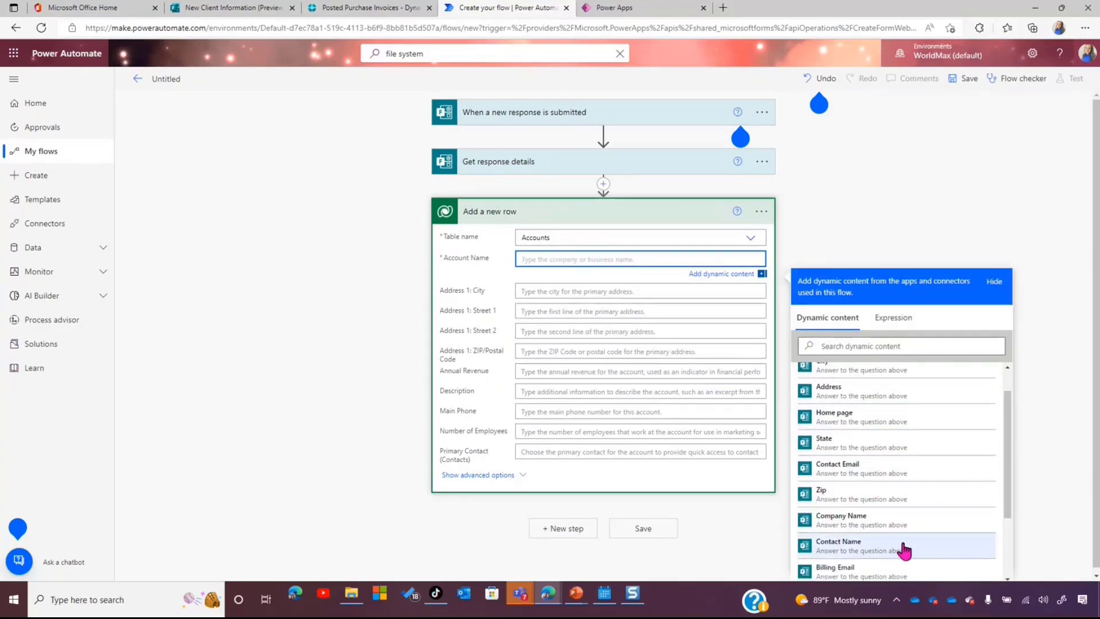
left_click(903, 547)
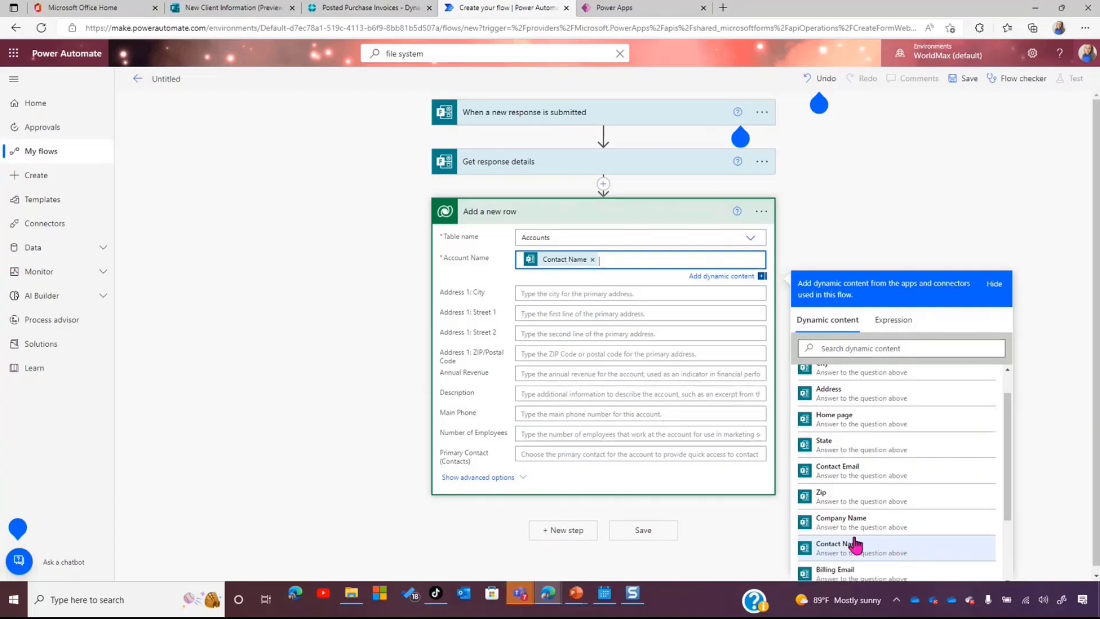
left_click(607, 293)
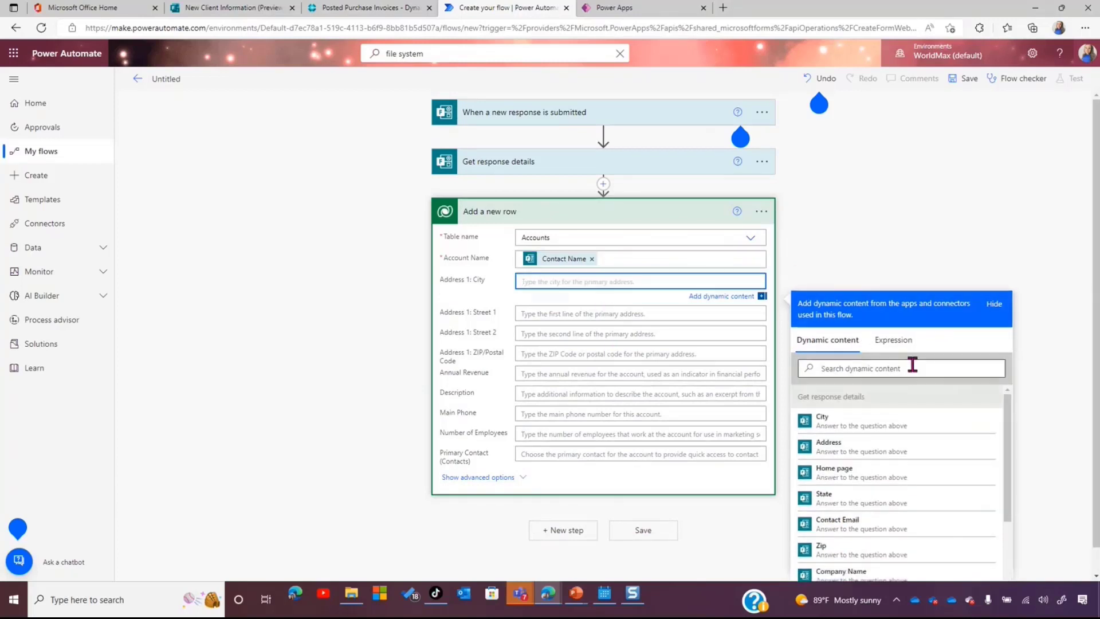
left_click(842, 421)
left_click(538, 315)
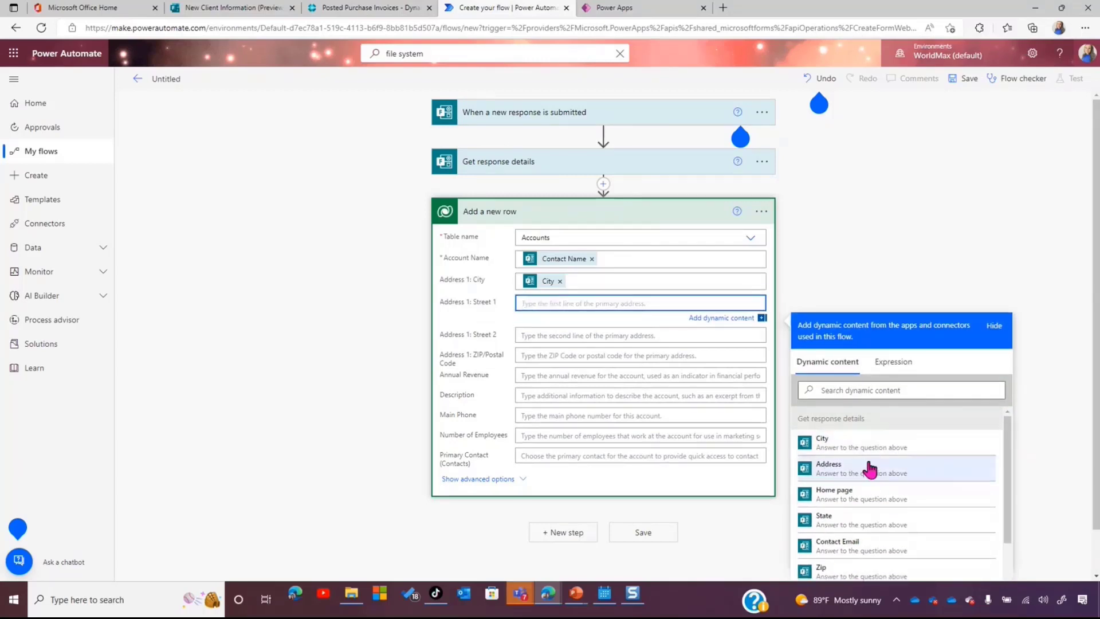
left_click(830, 447)
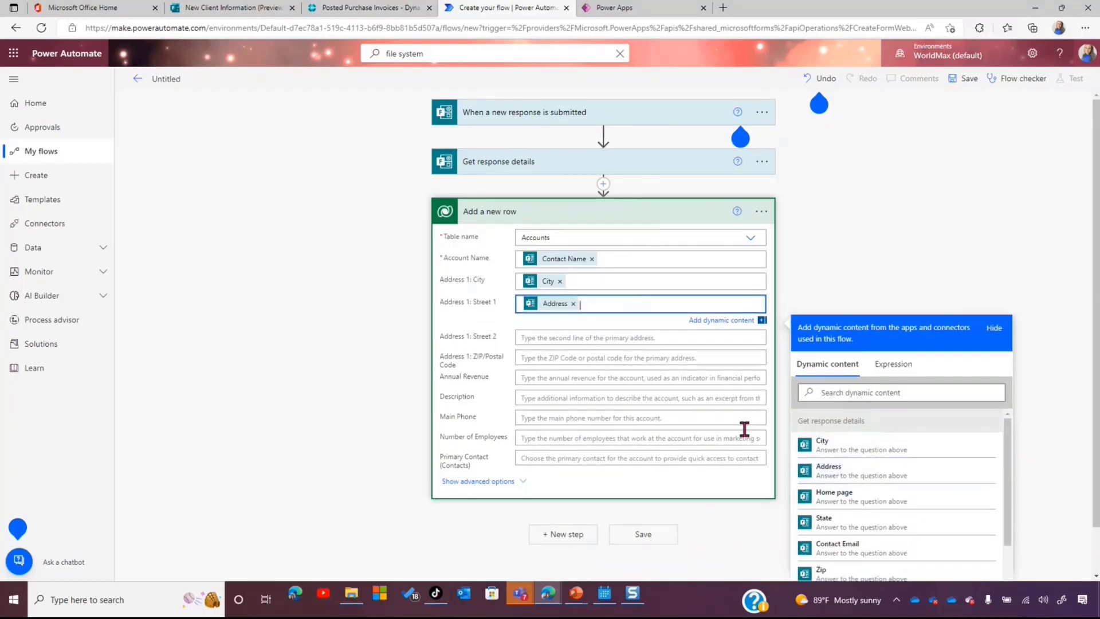
left_click(535, 354)
scroll(882, 519, "down", 1)
left_click(825, 577)
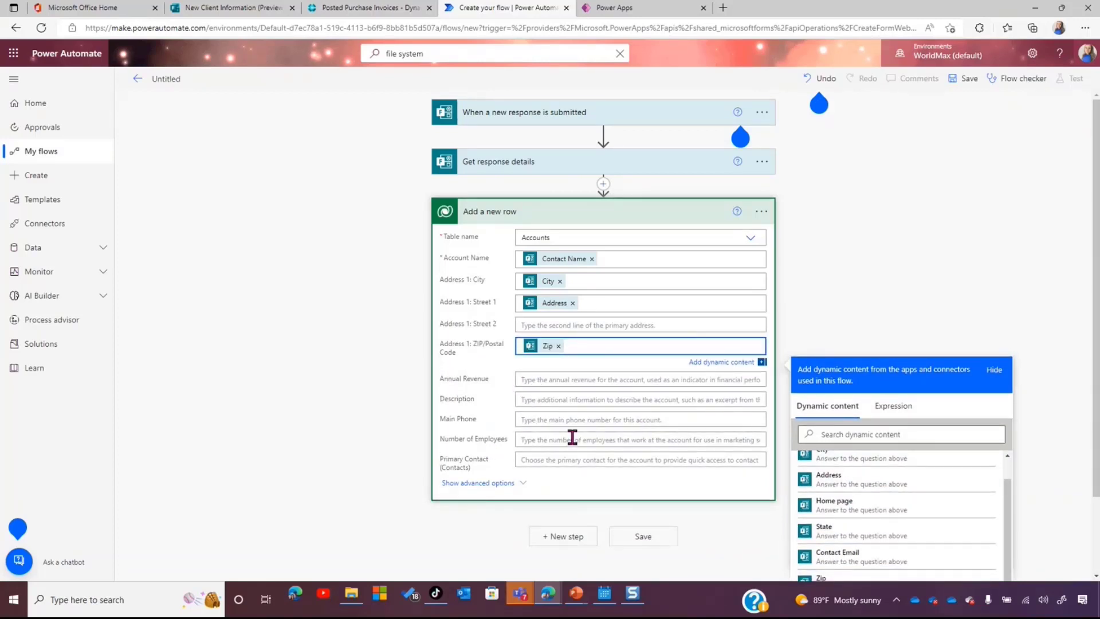
Review the additional Account fields, save the flow, and collapse the Add a new row step
left_click(504, 483)
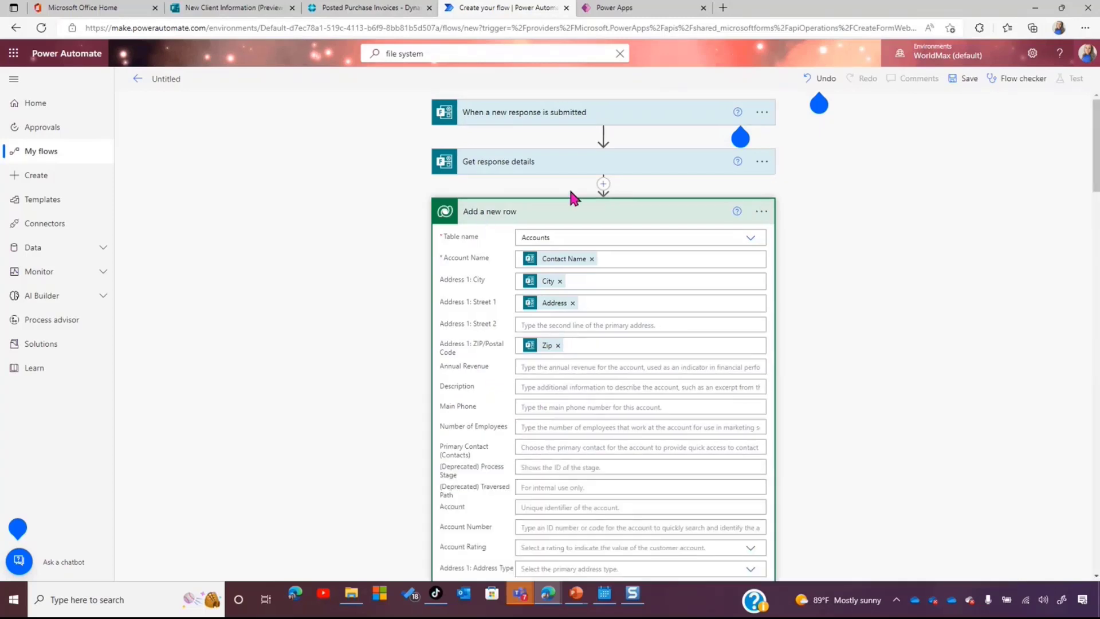
scroll(484, 221, "down", 1)
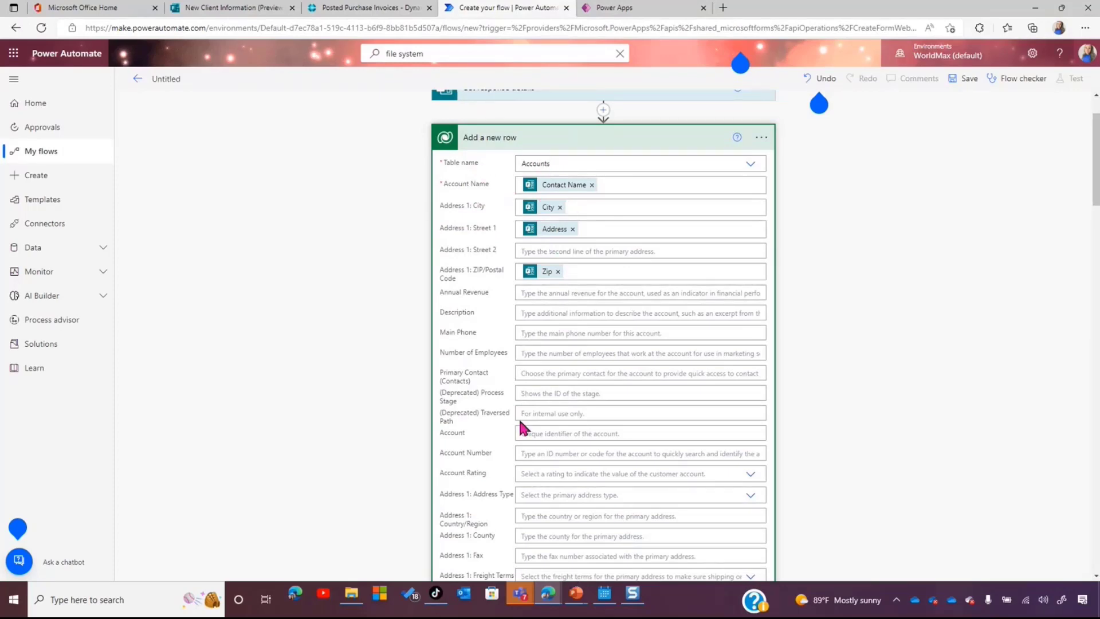
scroll(518, 417, "down", 5)
scroll(527, 500, "down", 20)
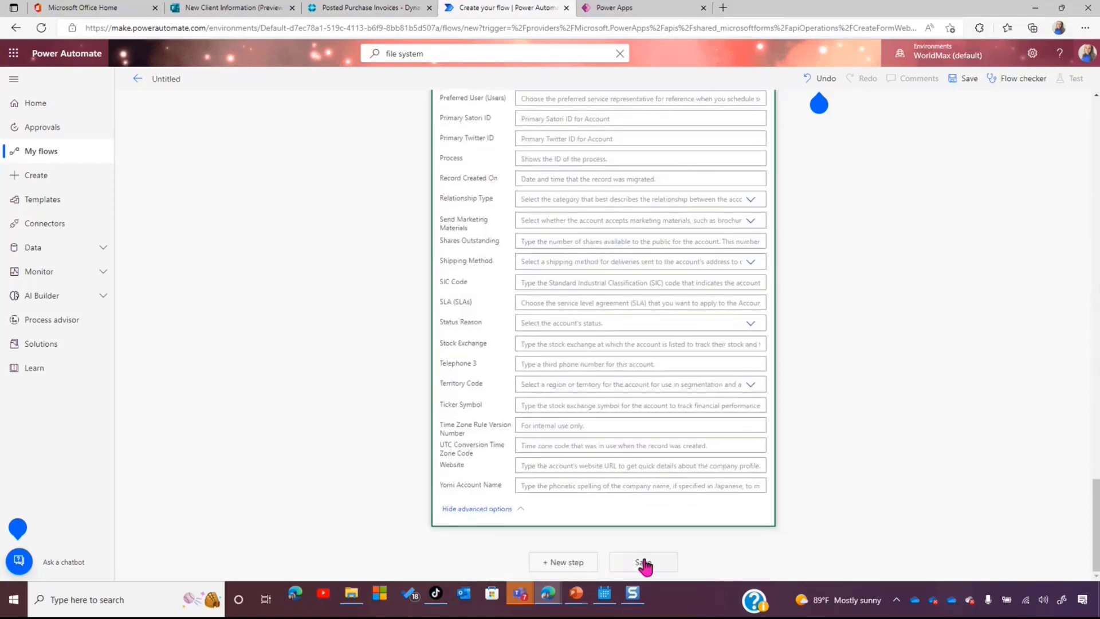
left_click(643, 568)
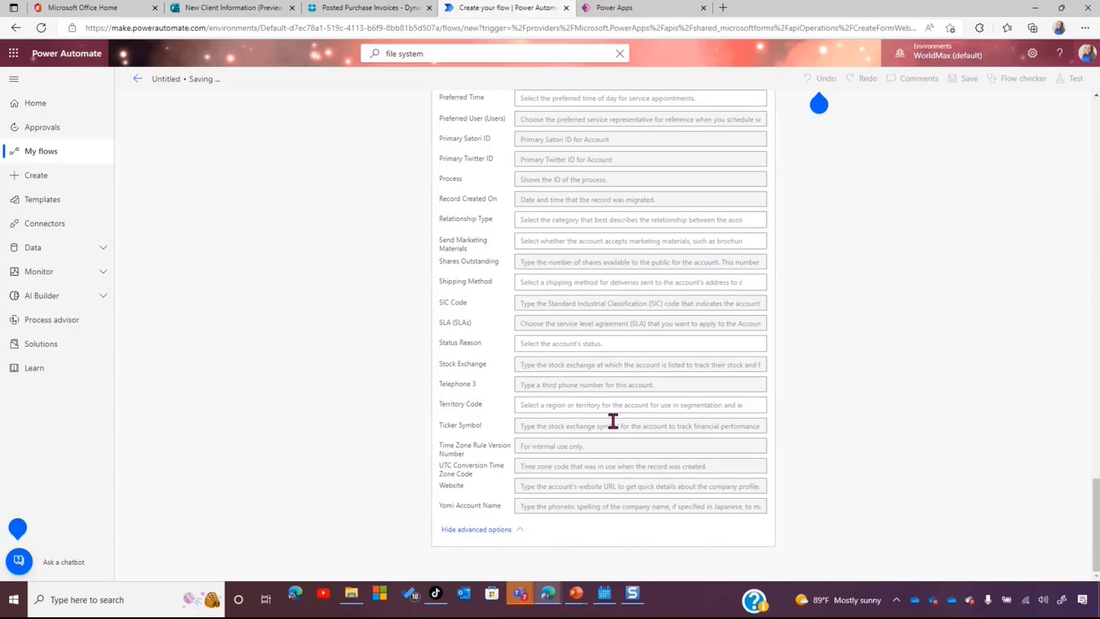
scroll(582, 386, "up", 20)
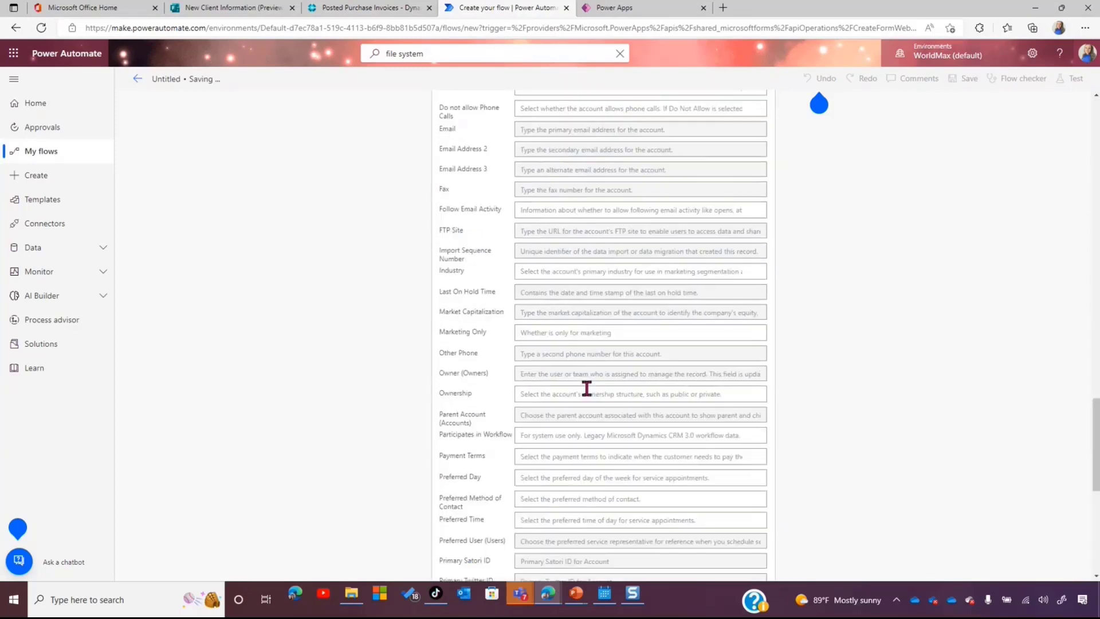
scroll(582, 385, "up", 10)
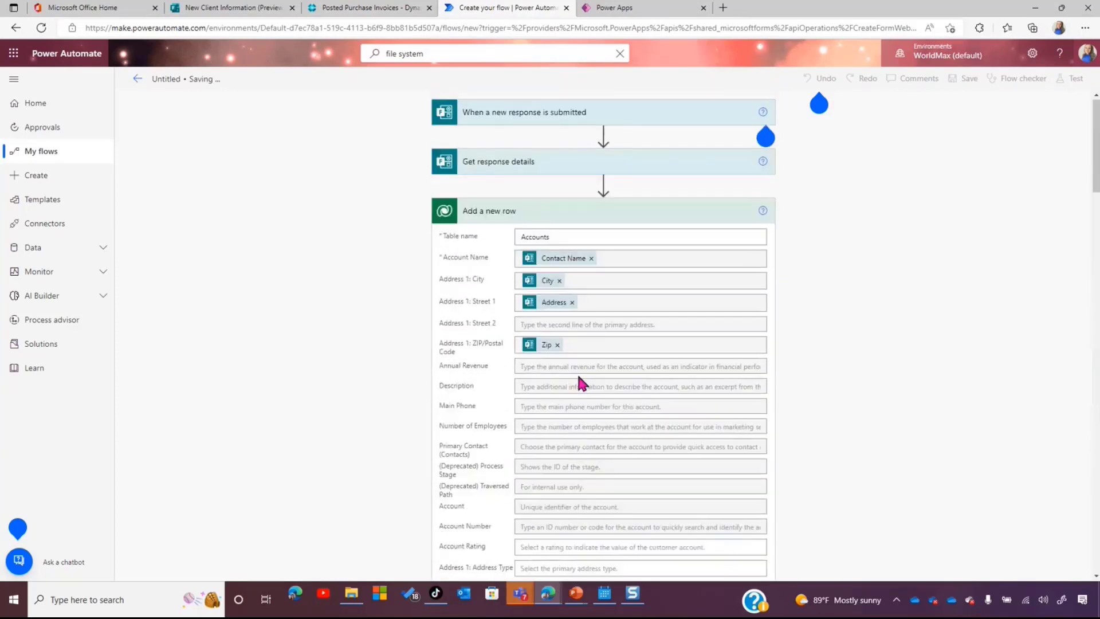
left_click(668, 218)
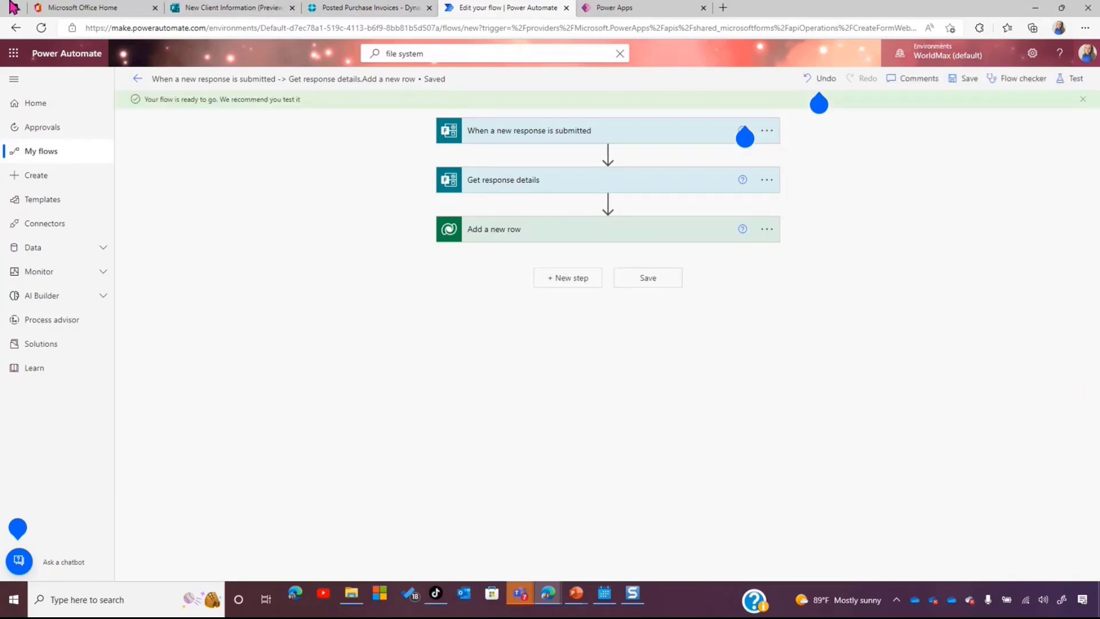
Toggle the New Client Information form between preview and design, and view theme ideas
left_click(203, 8)
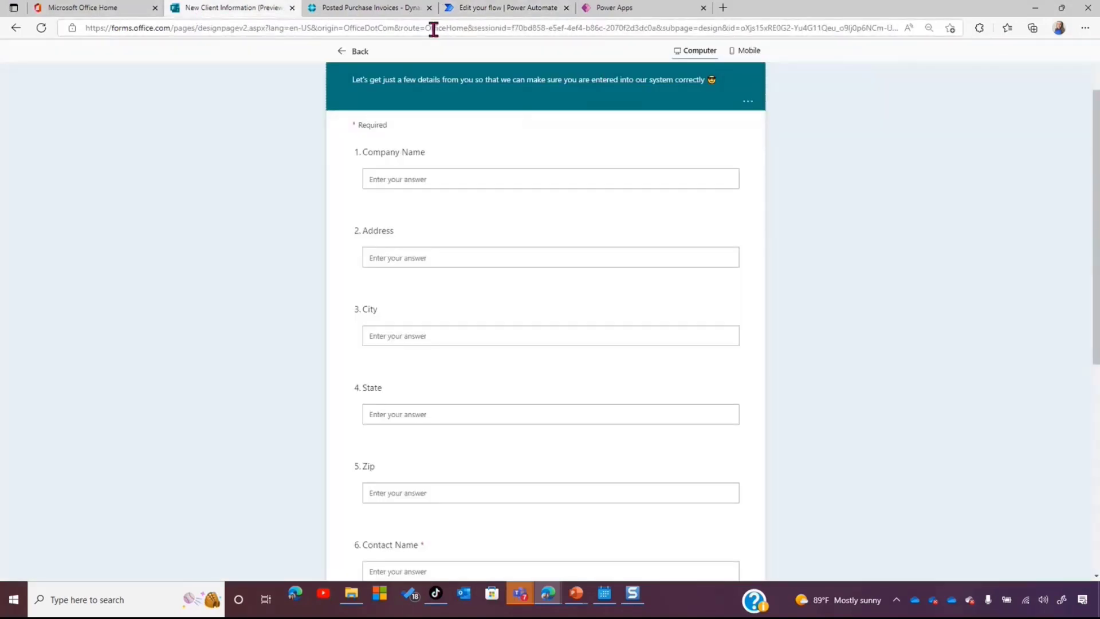
left_click(355, 51)
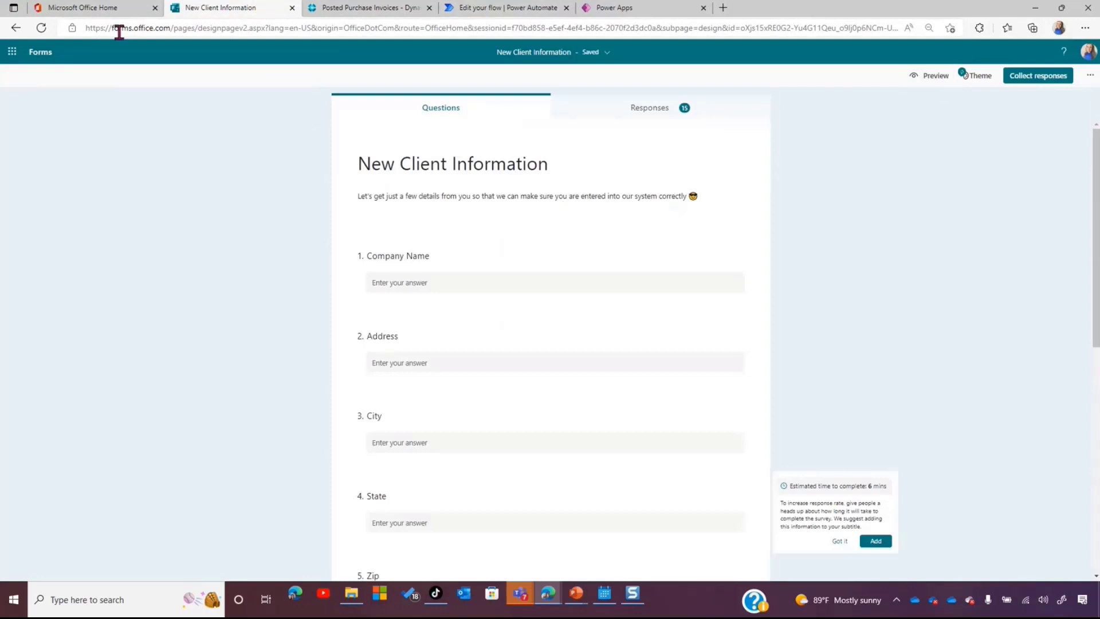
key("alt+Tab")
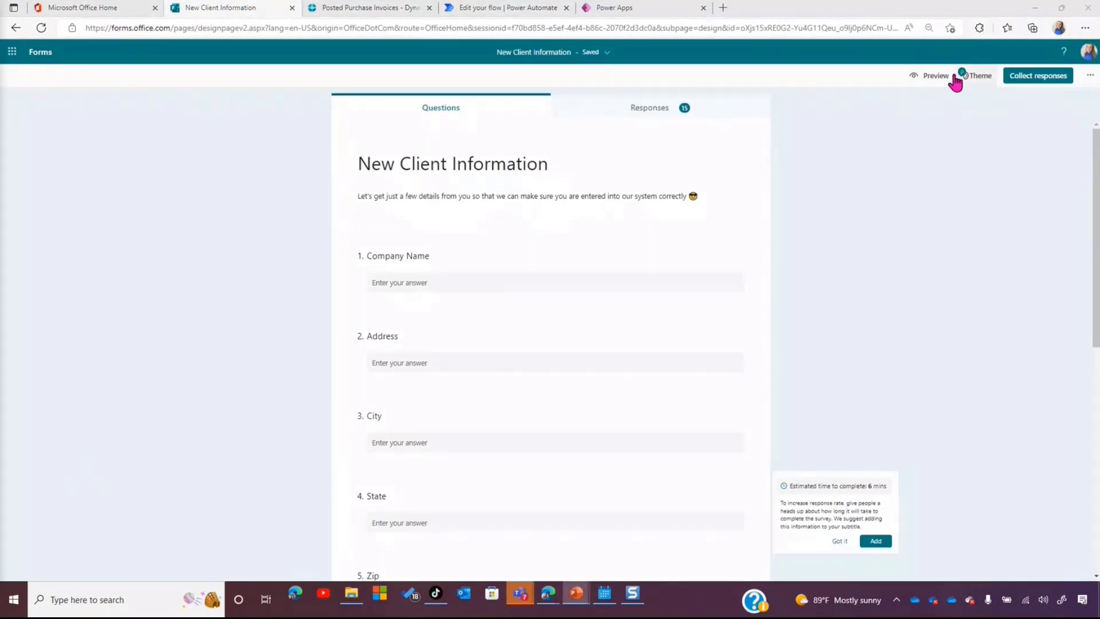
left_click(928, 75)
left_click(354, 51)
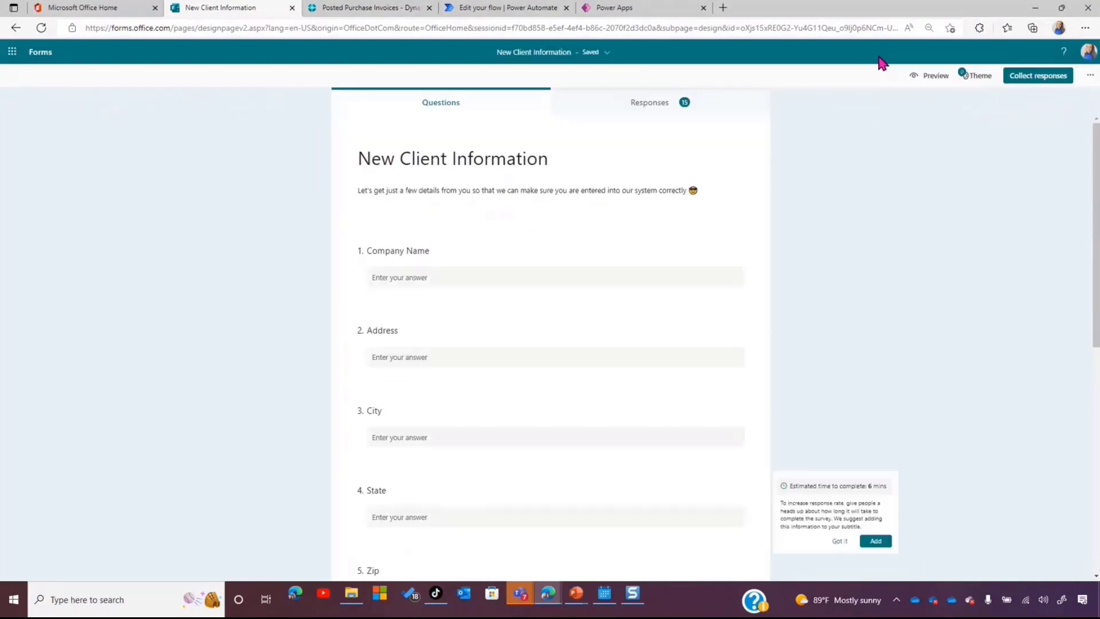
left_click(977, 77)
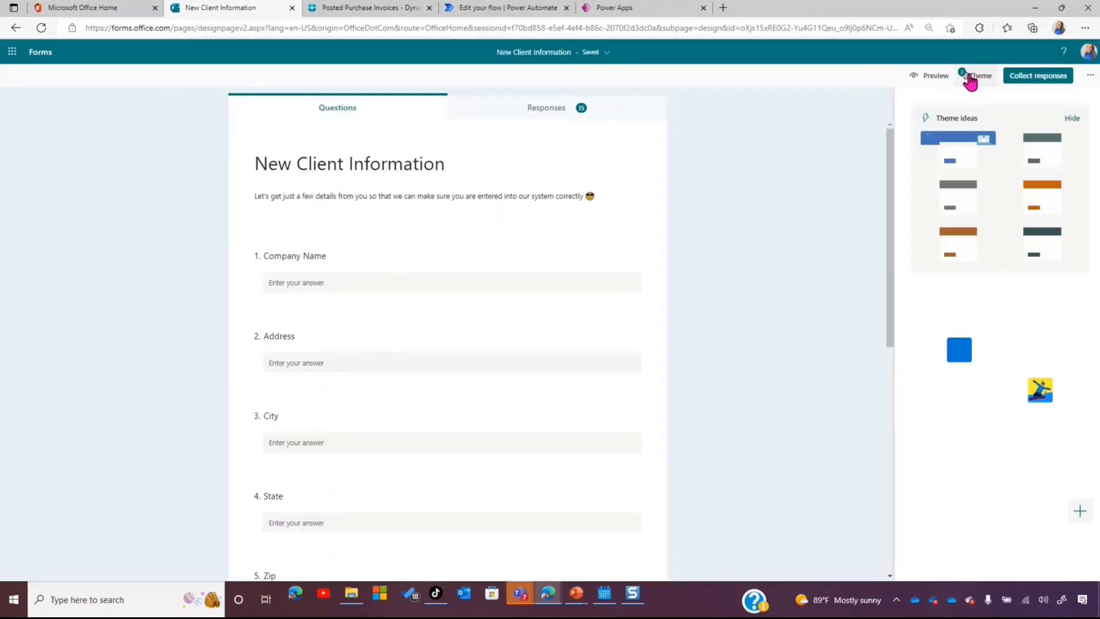
Download the form's QR code from Collect responses as a PNG image
left_click(1037, 76)
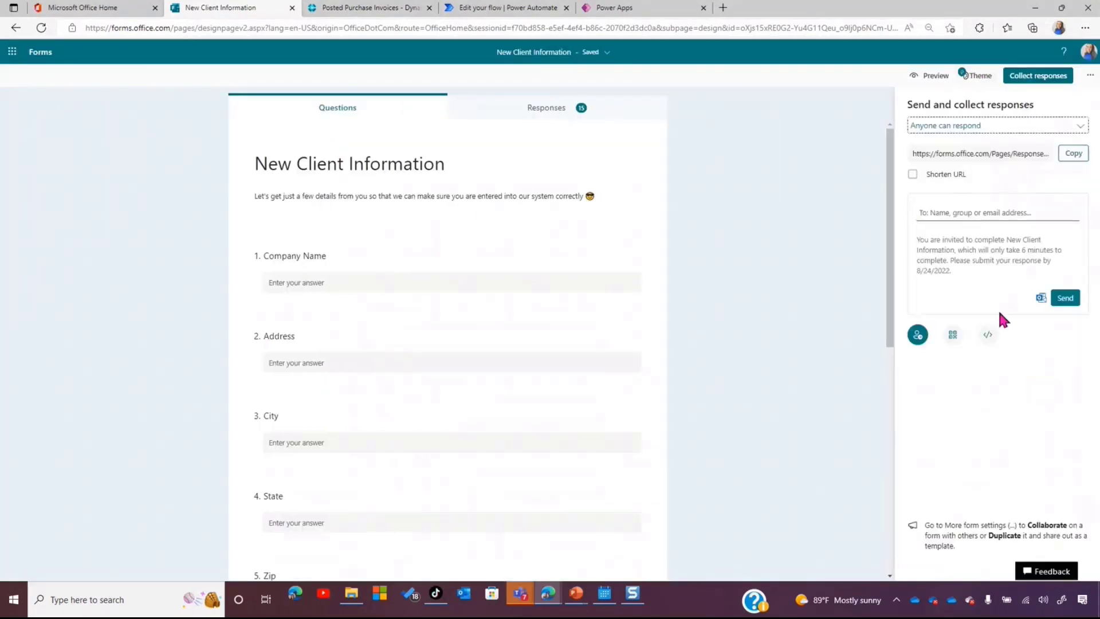
left_click(952, 335)
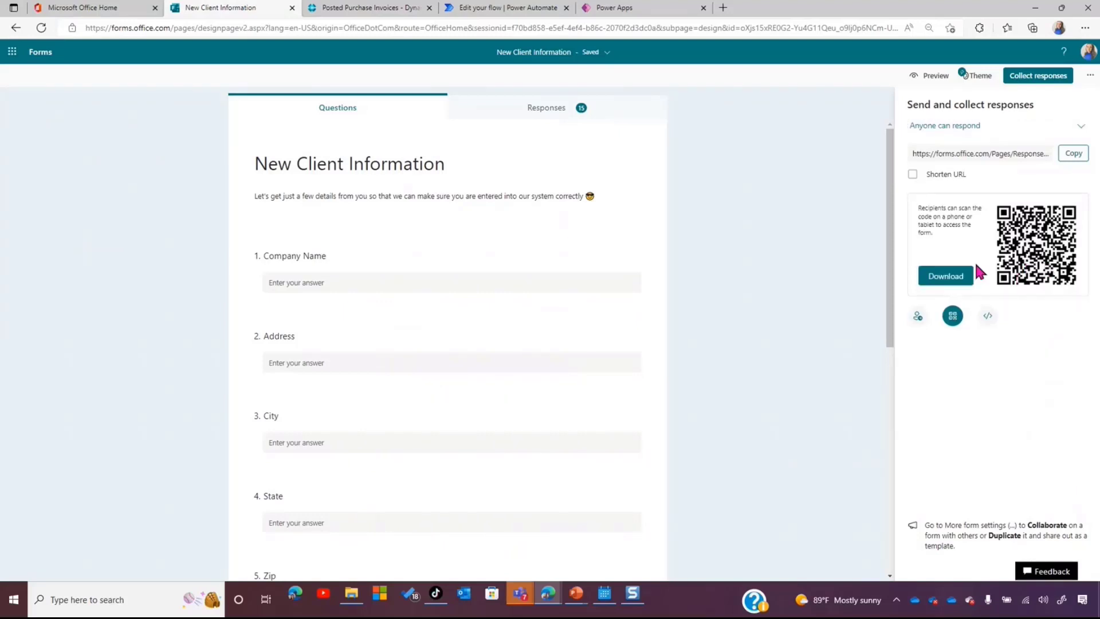
left_click(960, 280)
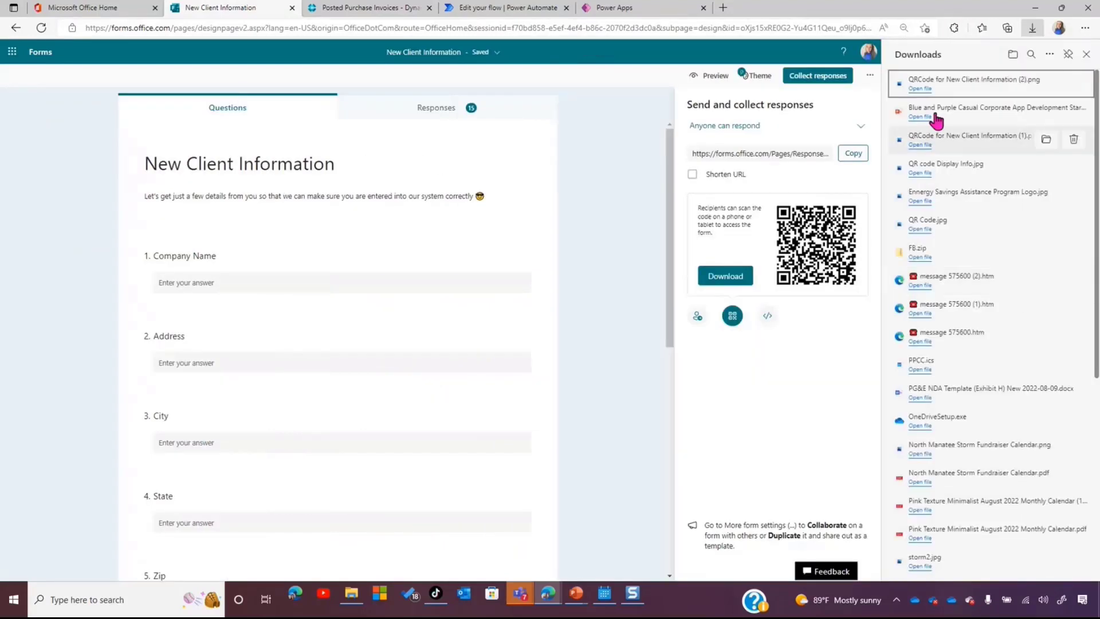
View the QR code PNG in Photos, close it, resave the flow, and return to Forms responses
left_click(913, 90)
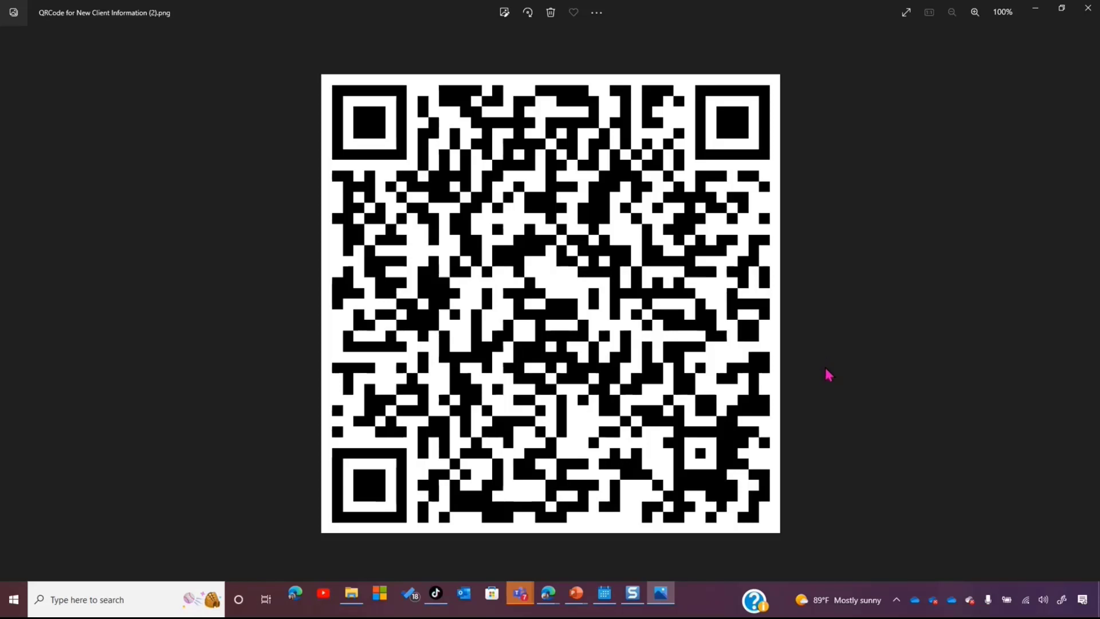
left_click(1087, 12)
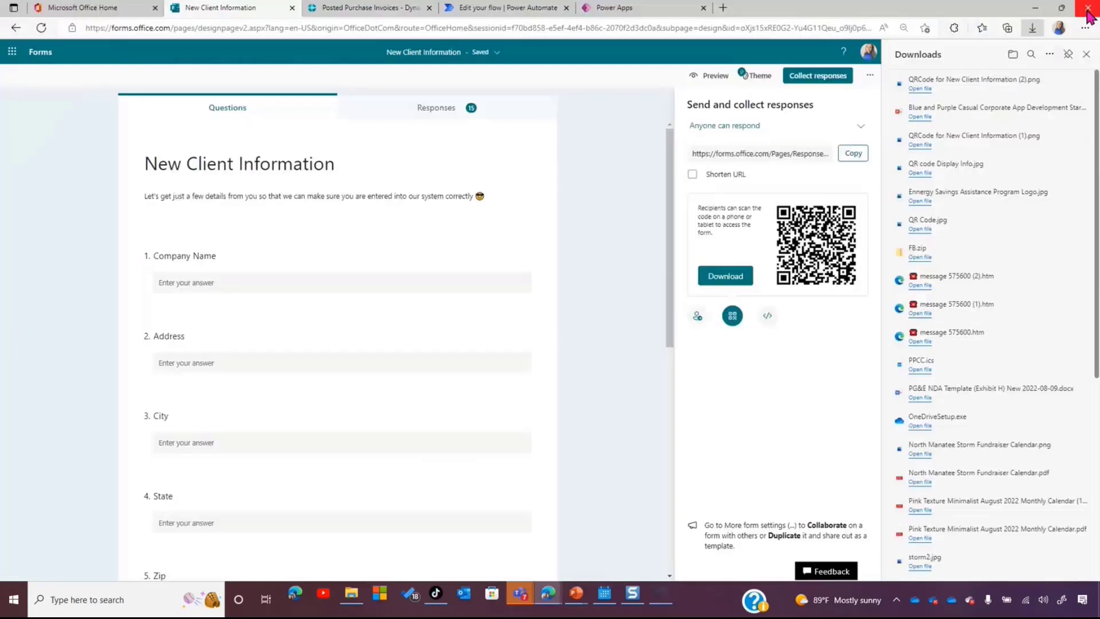
left_click(506, 10)
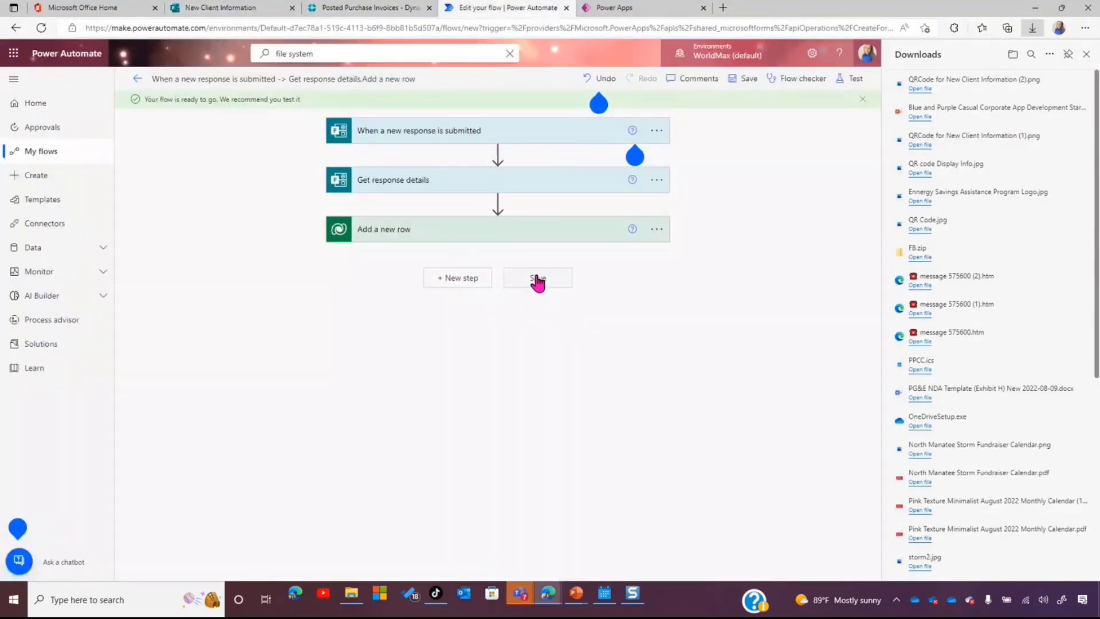
left_click(538, 278)
left_click(229, 8)
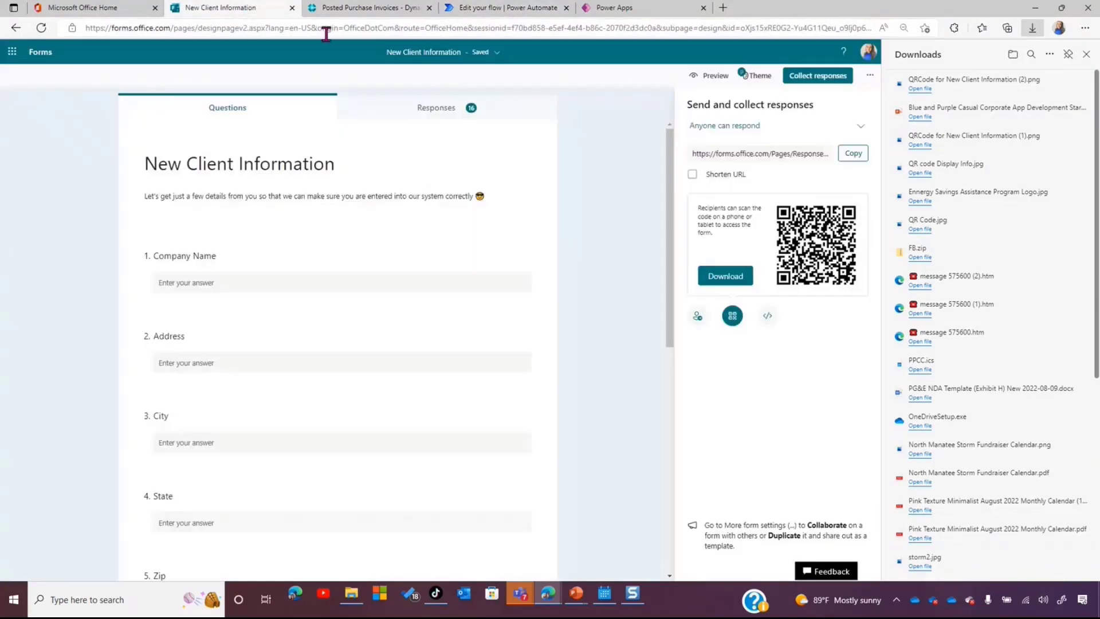
Reload the New Client Information responses, now at 31, and scroll through the word clouds before returning to Questions
left_click(41, 28)
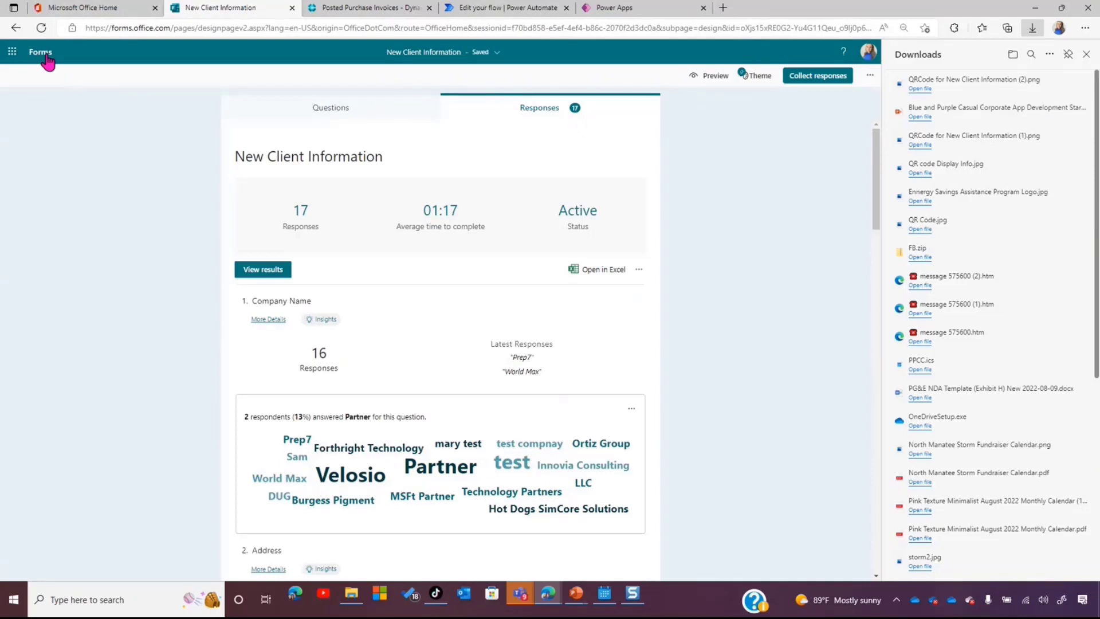
left_click(46, 32)
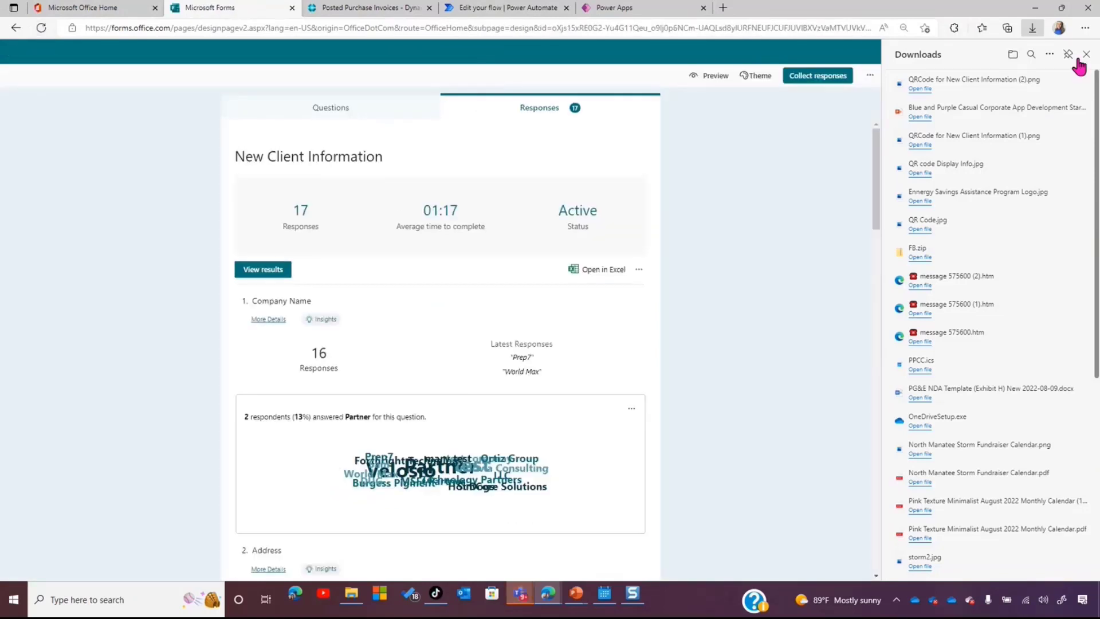
left_click(1087, 55)
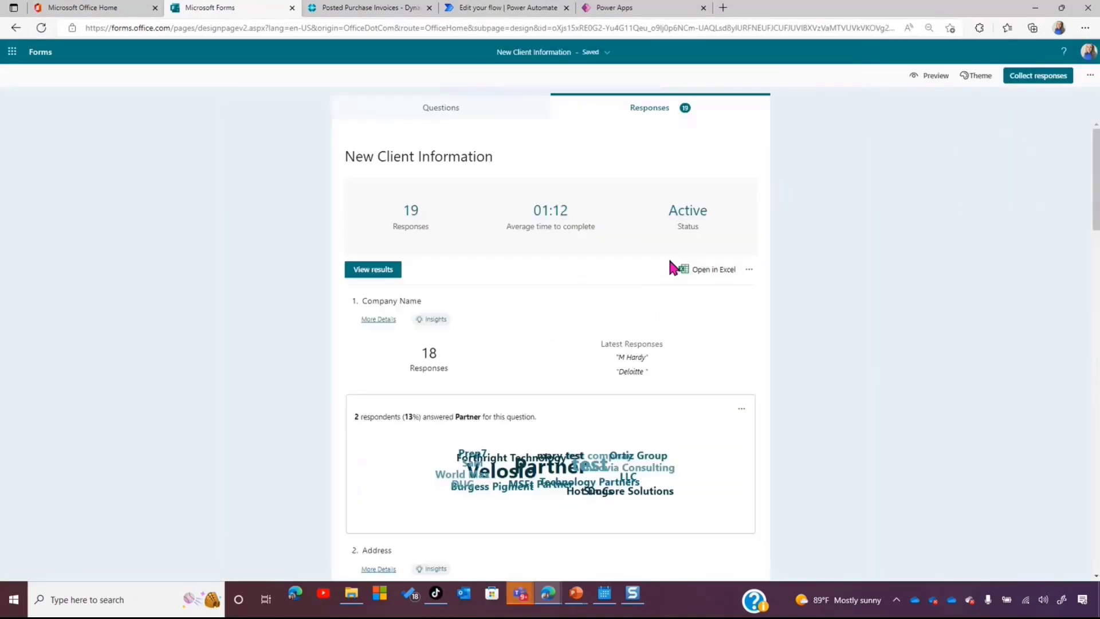
scroll(486, 418, "down", 1)
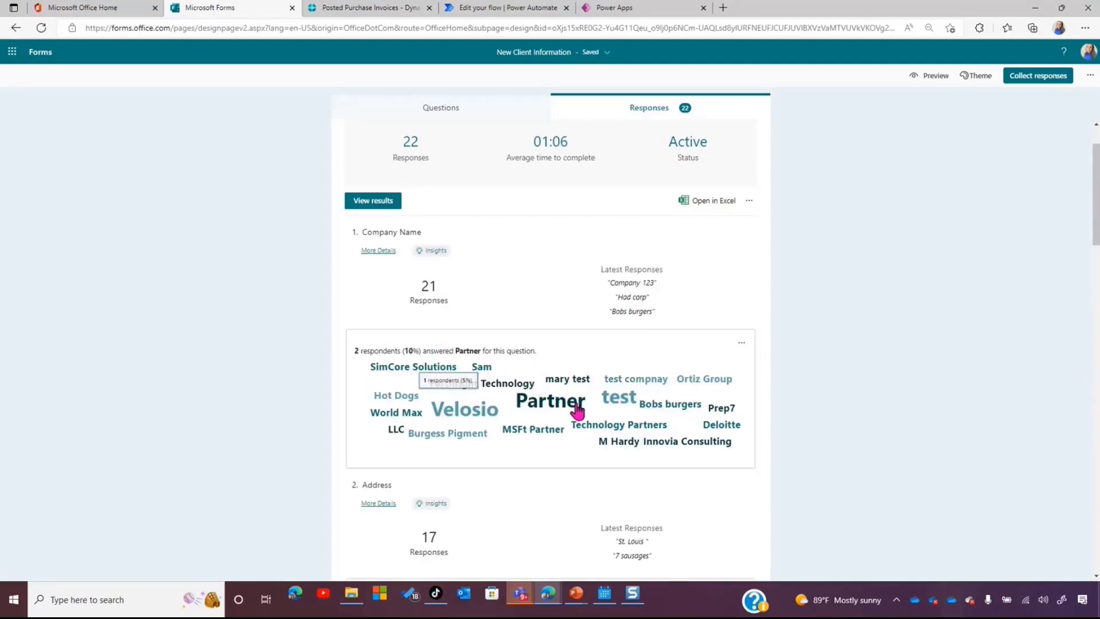
scroll(454, 362, "down", 3)
scroll(593, 399, "down", 3)
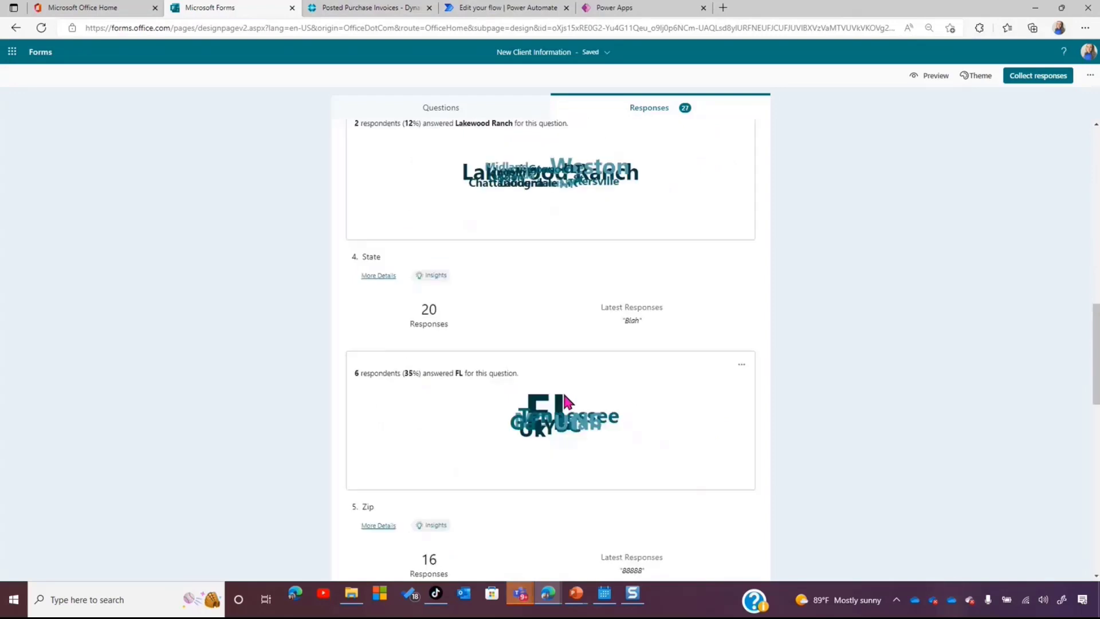
left_click(502, 109)
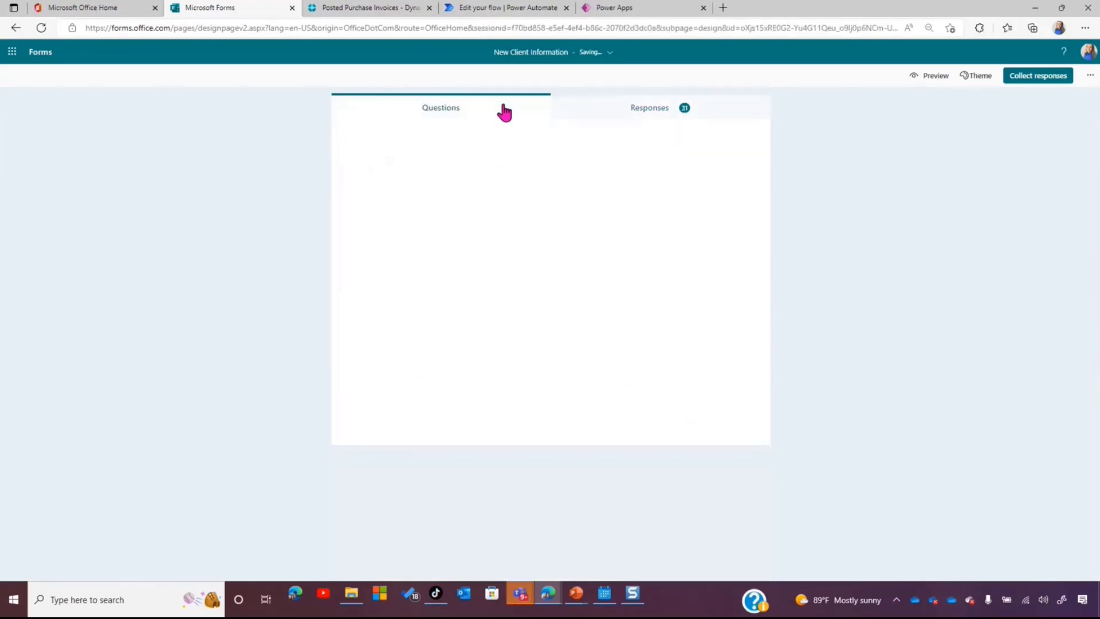
Check the flow's details page, where every run in the 28-day history succeeded
left_click(513, 13)
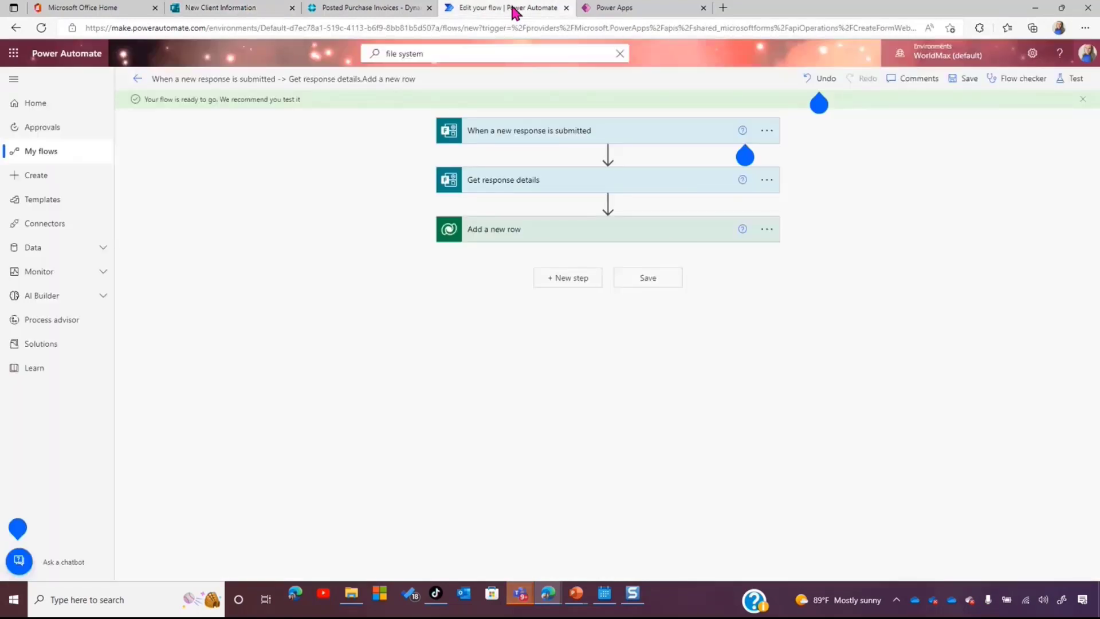
left_click(136, 80)
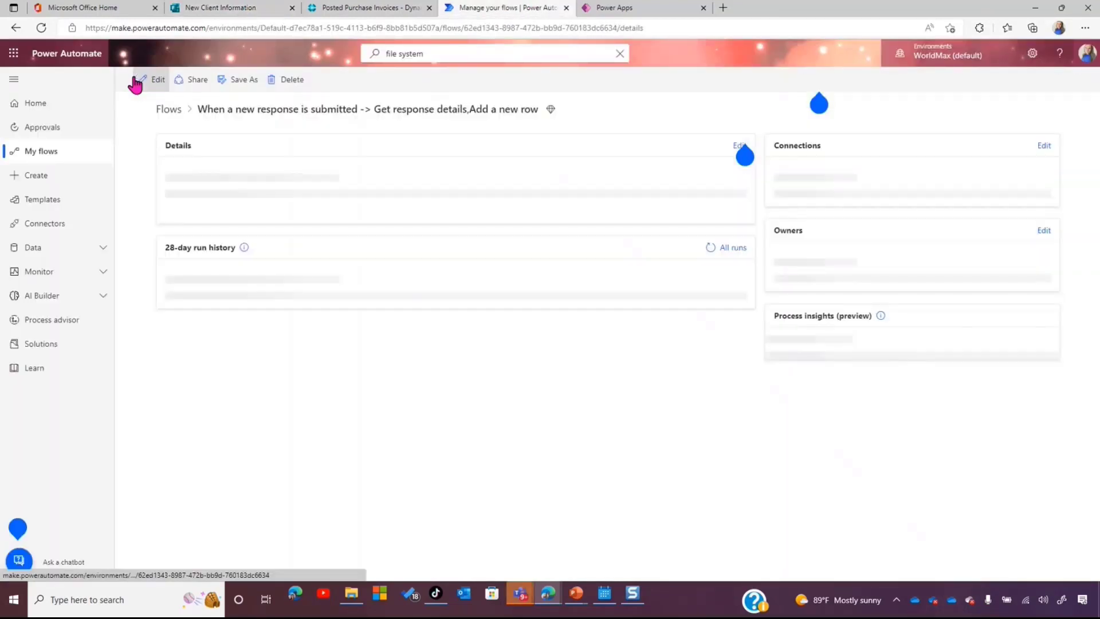
scroll(590, 426, "down", 2)
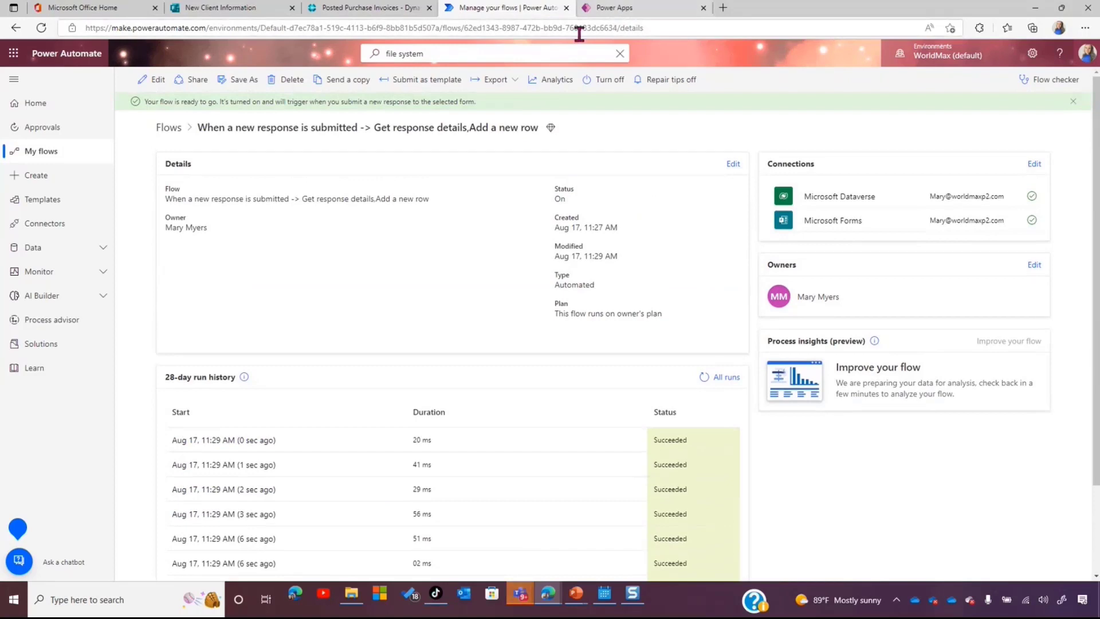
left_click(647, 8)
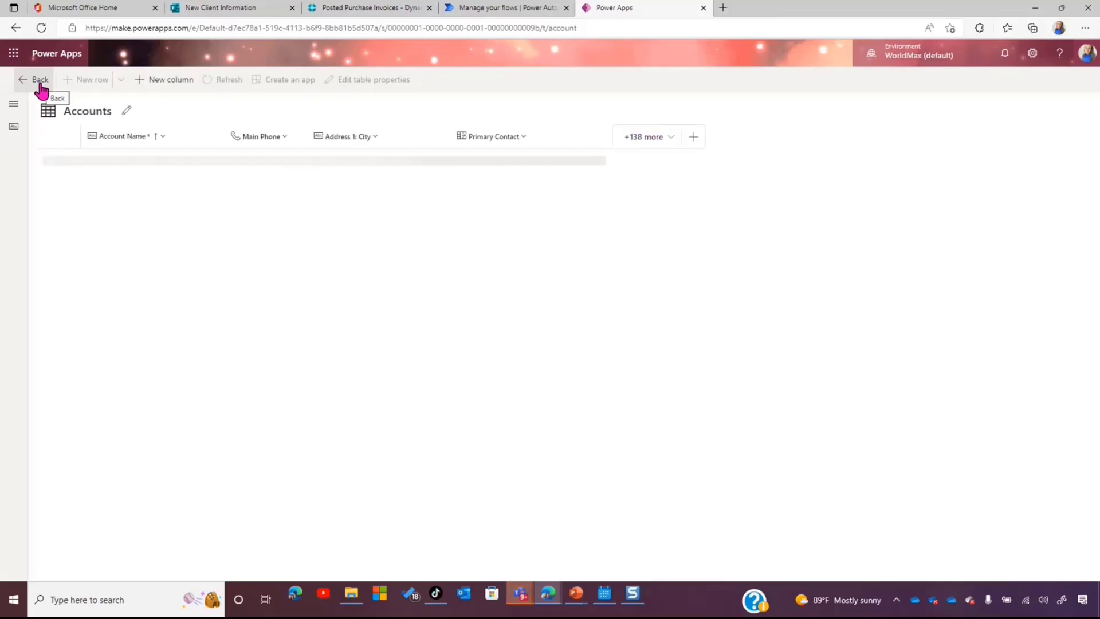
Open the Dataverse Account table and scroll its rows to find the entries created from form responses
scroll(361, 287, "down", 5)
scroll(363, 302, "down", 10)
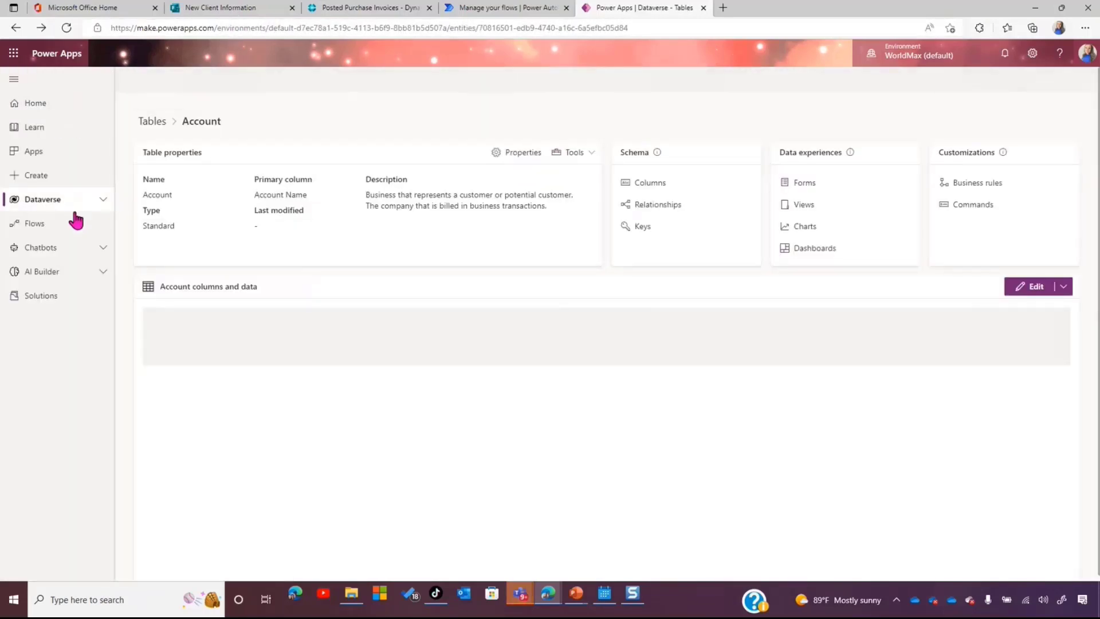
left_click(67, 208)
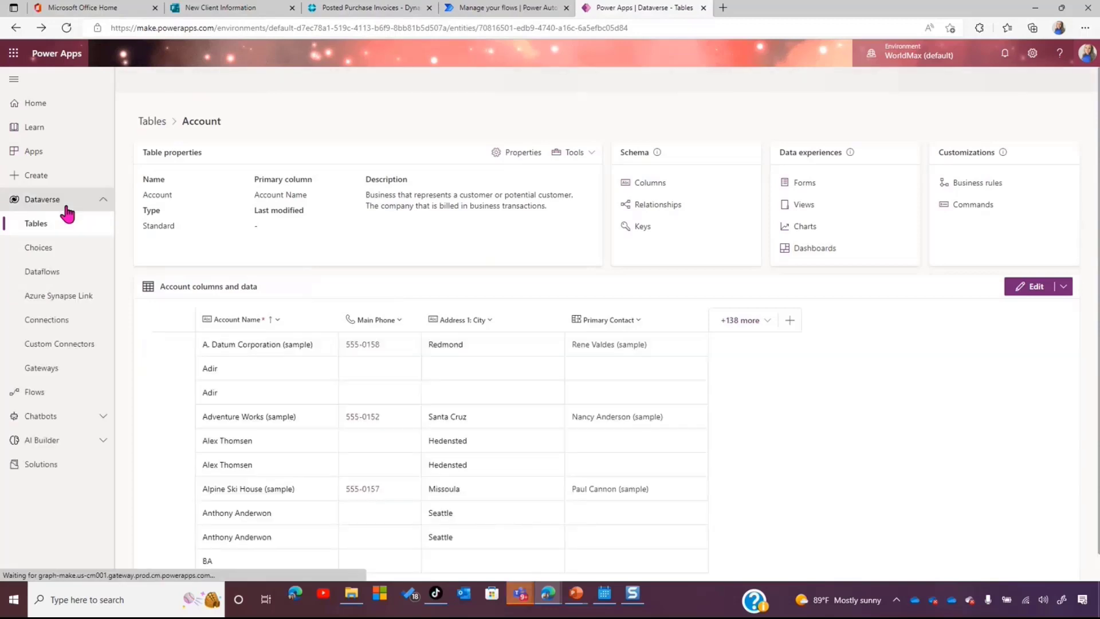
left_click(57, 231)
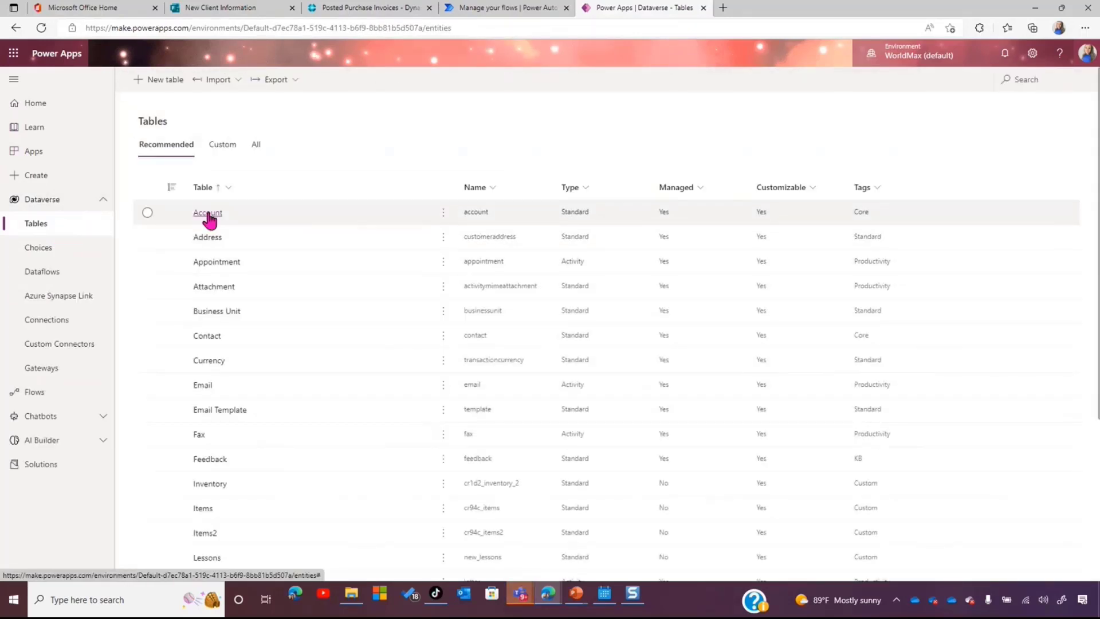
left_click(208, 214)
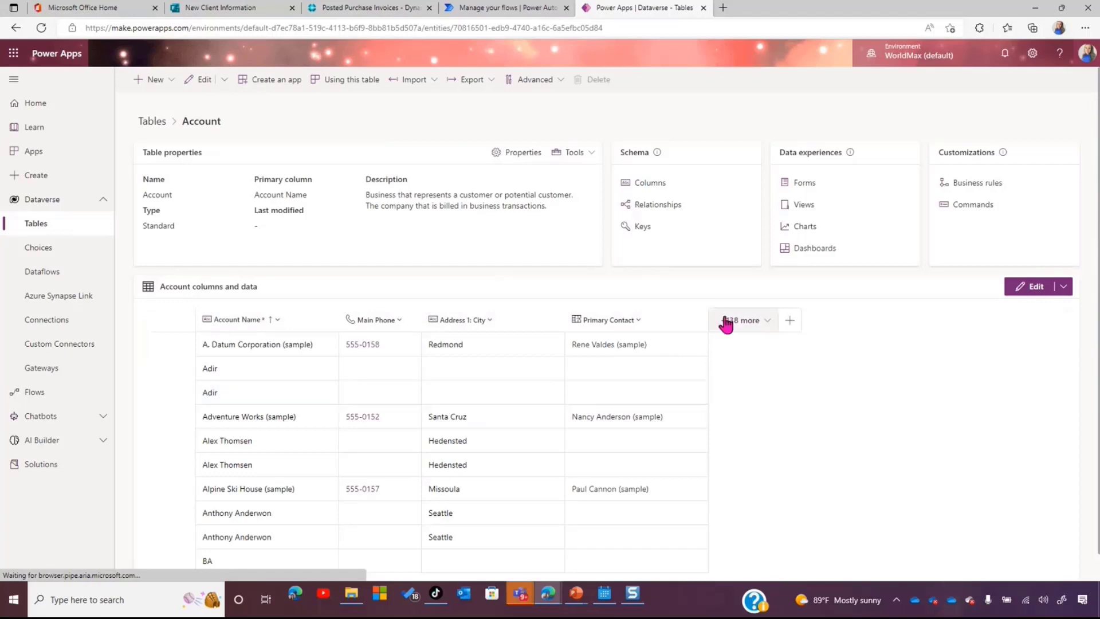
scroll(492, 401, "down", 1)
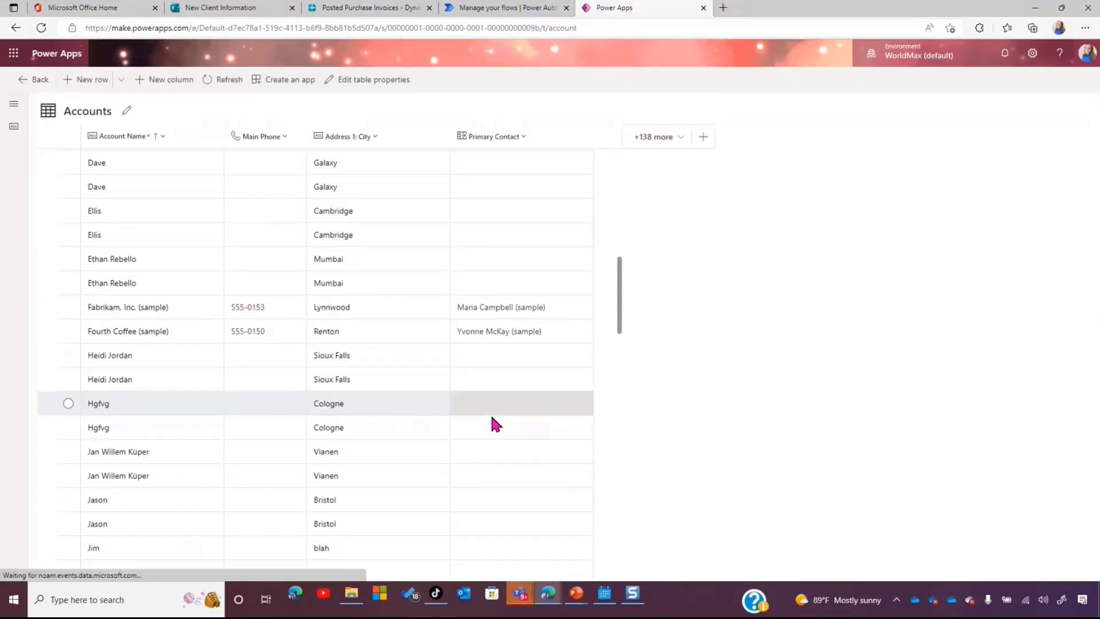
scroll(492, 417, "down", 7)
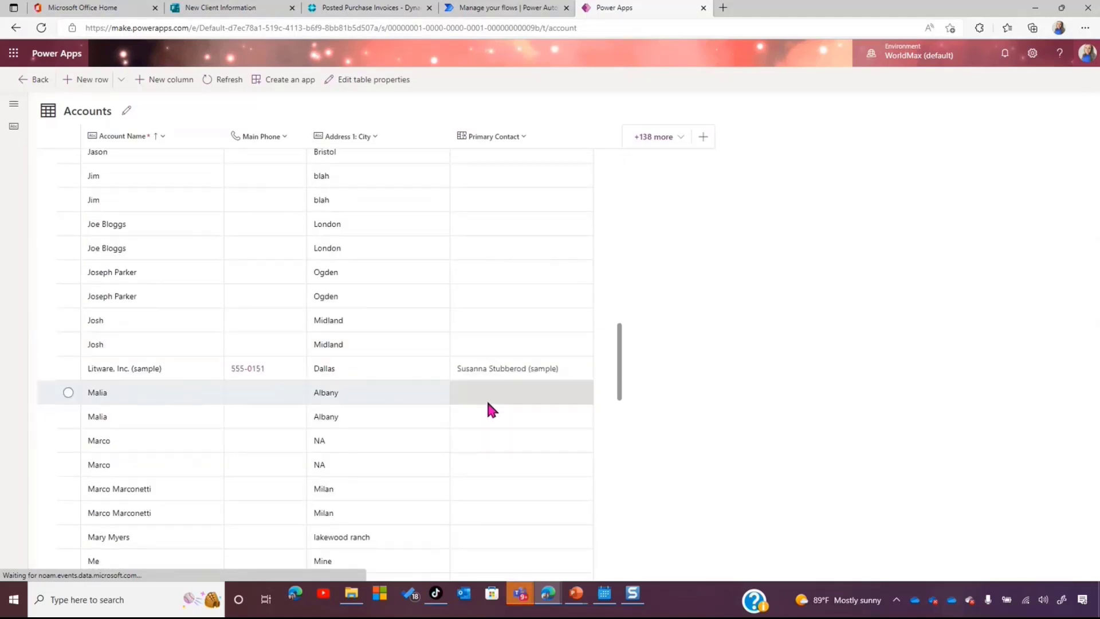
scroll(466, 401, "down", 6)
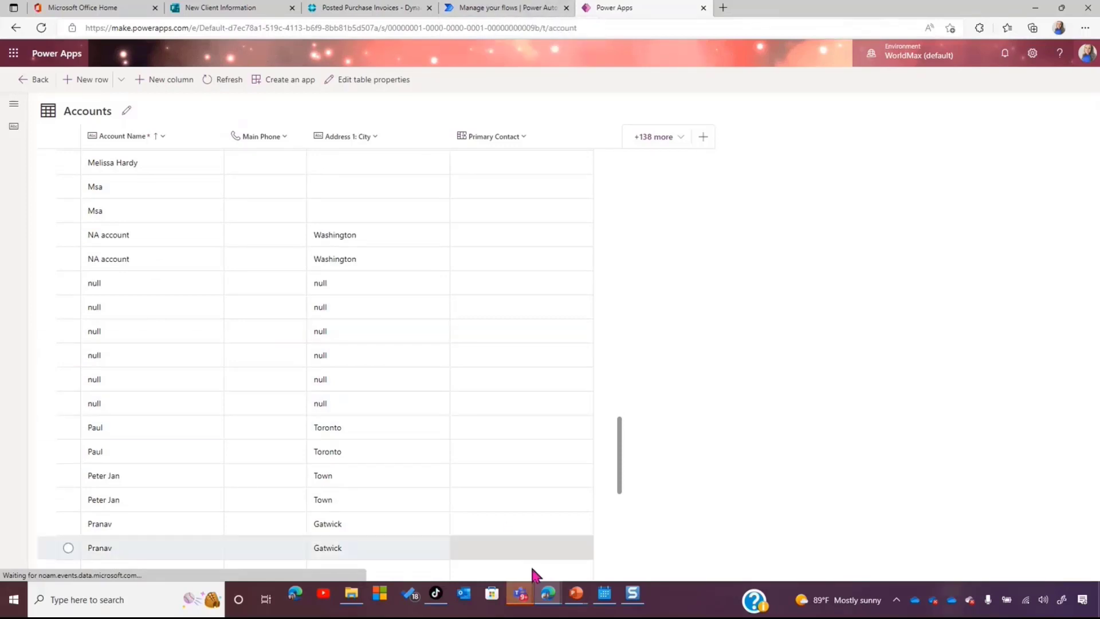
mouse_move(520, 592)
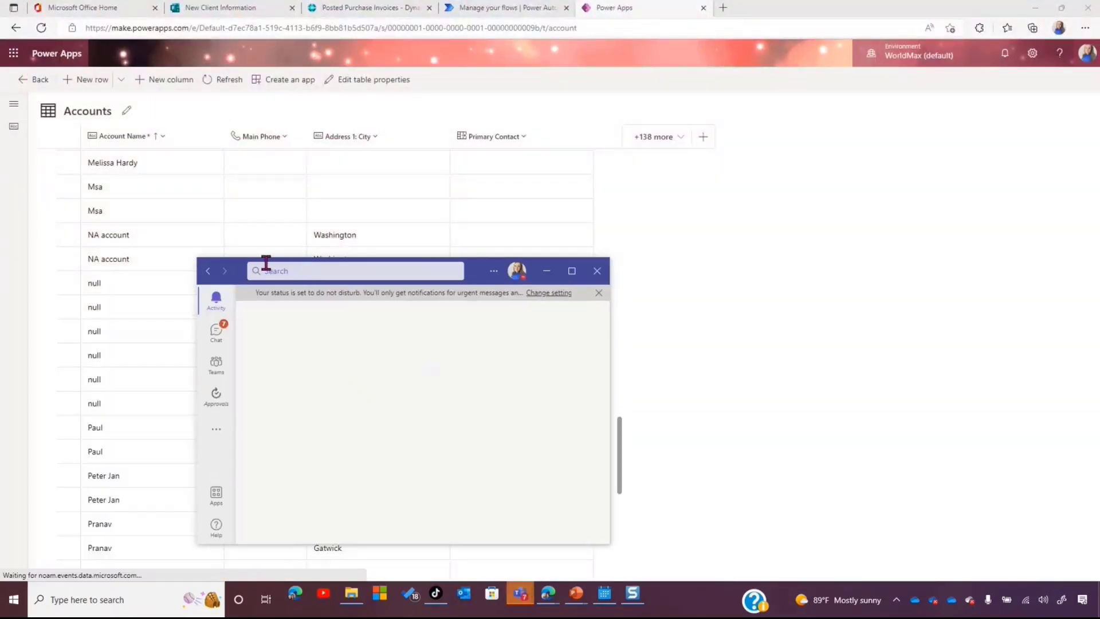
Maximize Teams and scroll the Activity feed of pending New Customer approval requests
left_click(265, 269)
left_click(571, 271)
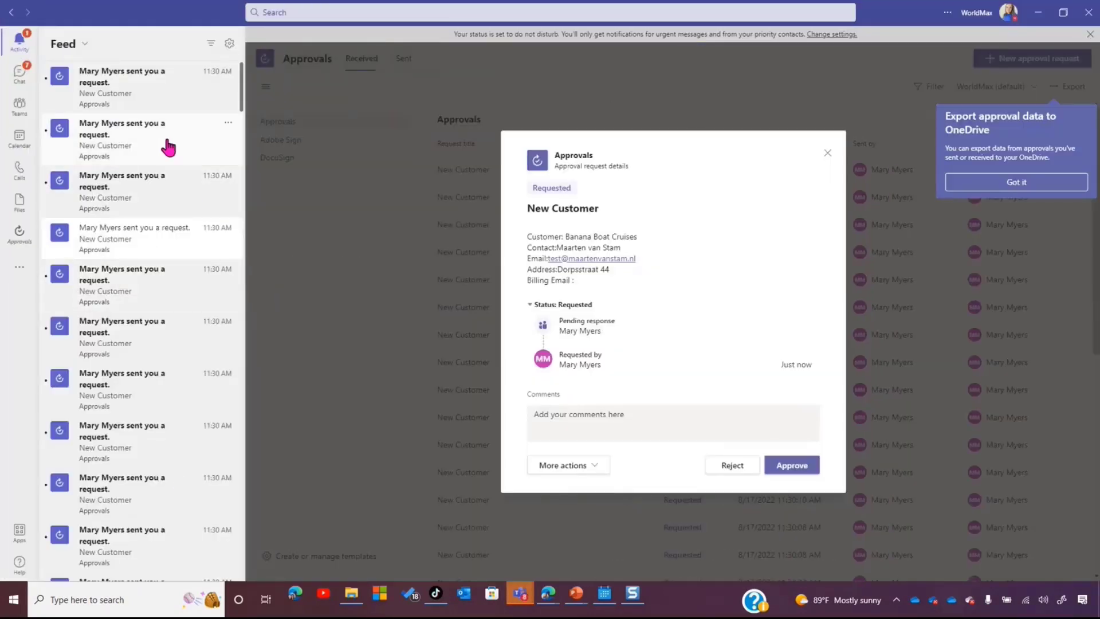
scroll(153, 278, "down", 3)
scroll(161, 456, "down", 10)
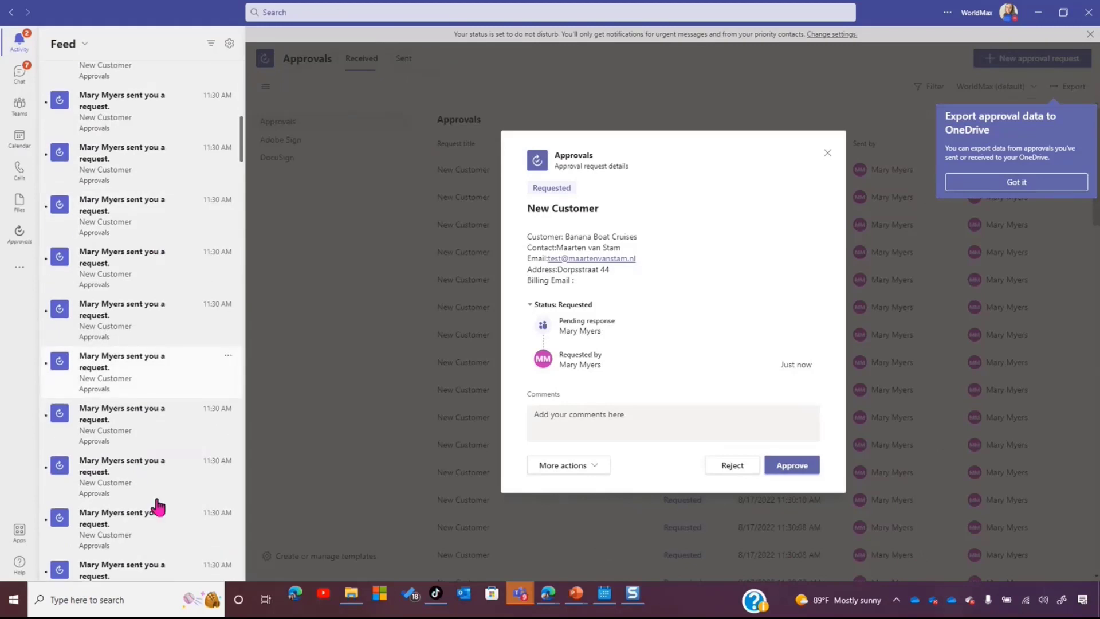
Minimize Teams, recheck the flow's successful runs, and open MSA for WorldMax from My flows
left_click(1035, 13)
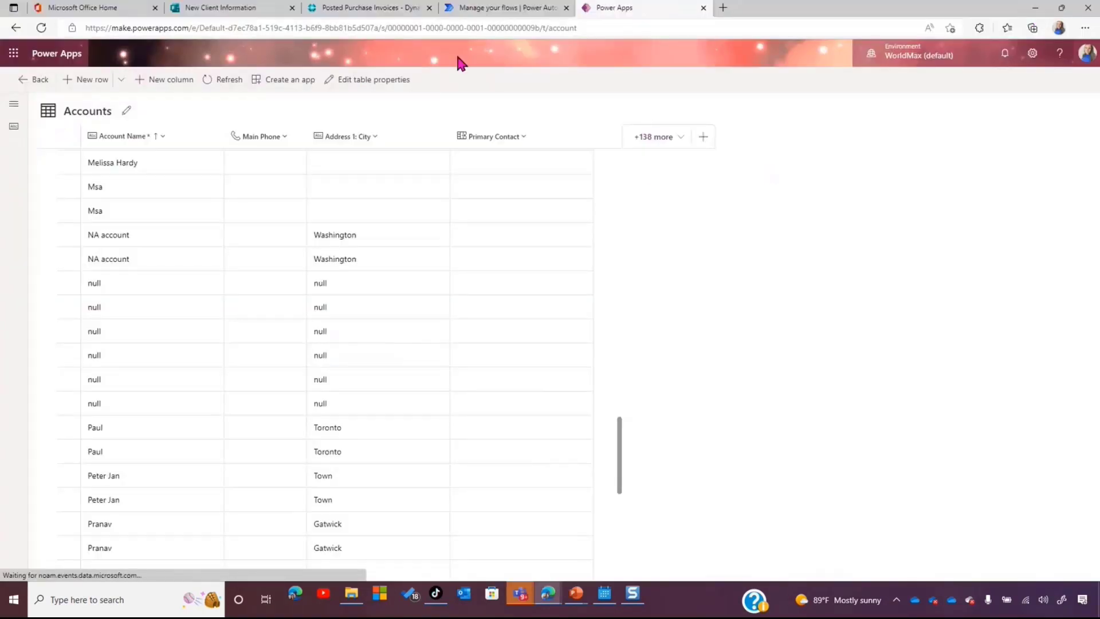
left_click(515, 10)
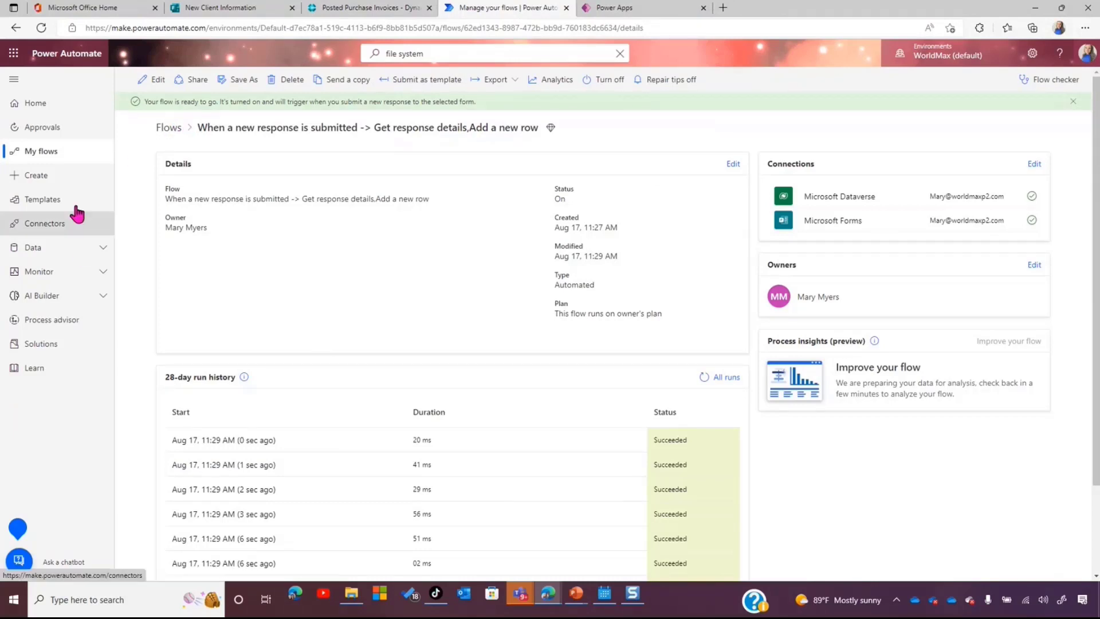
left_click(79, 163)
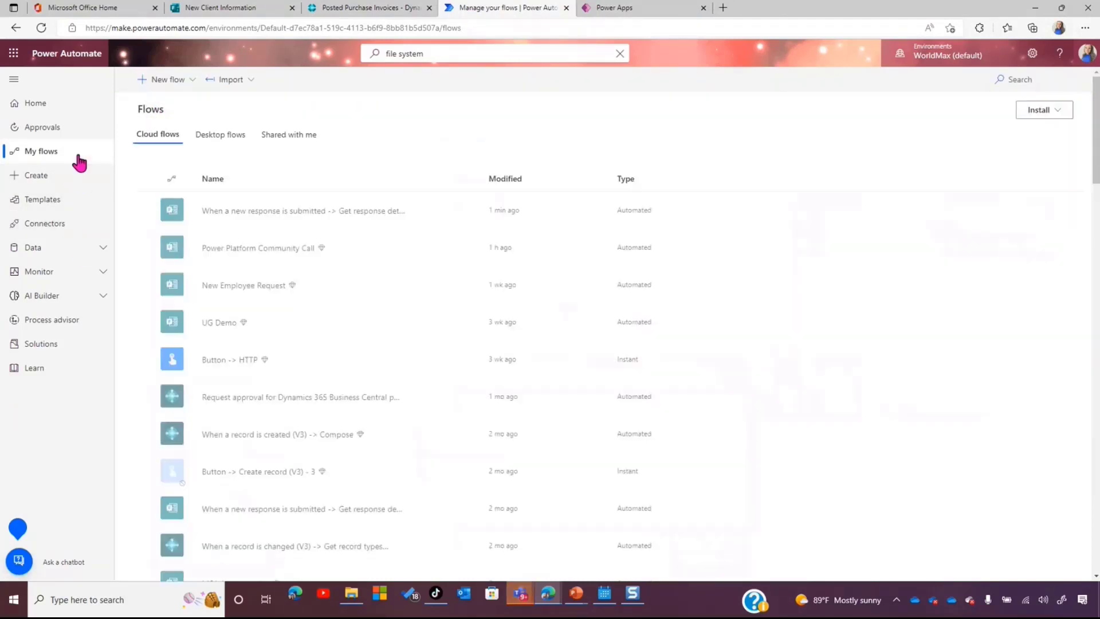
scroll(314, 506, "down", 2)
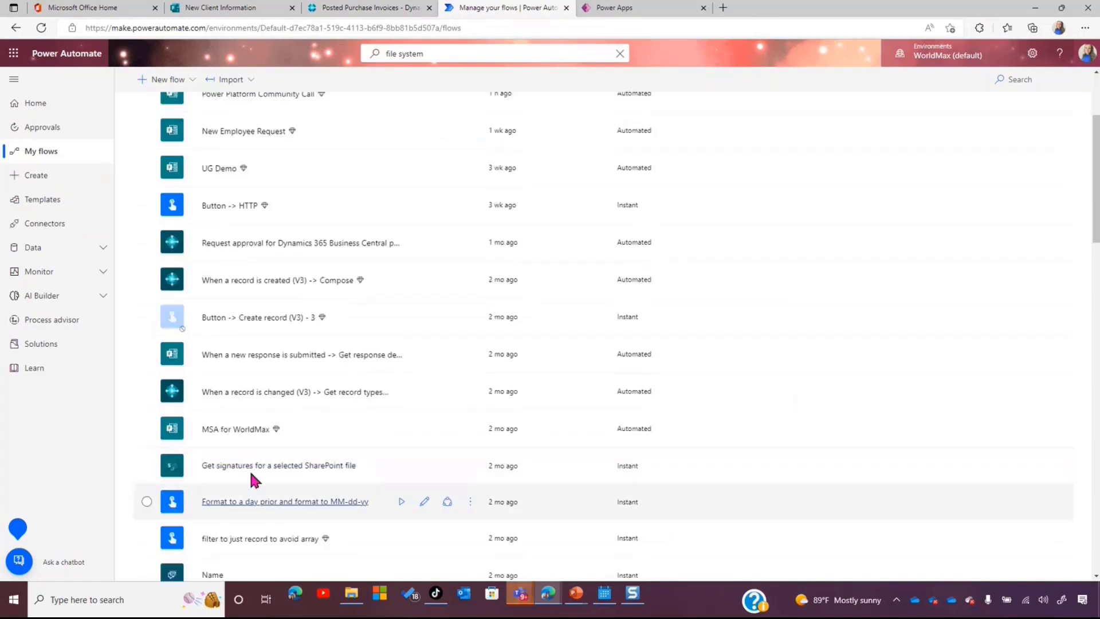
left_click(234, 428)
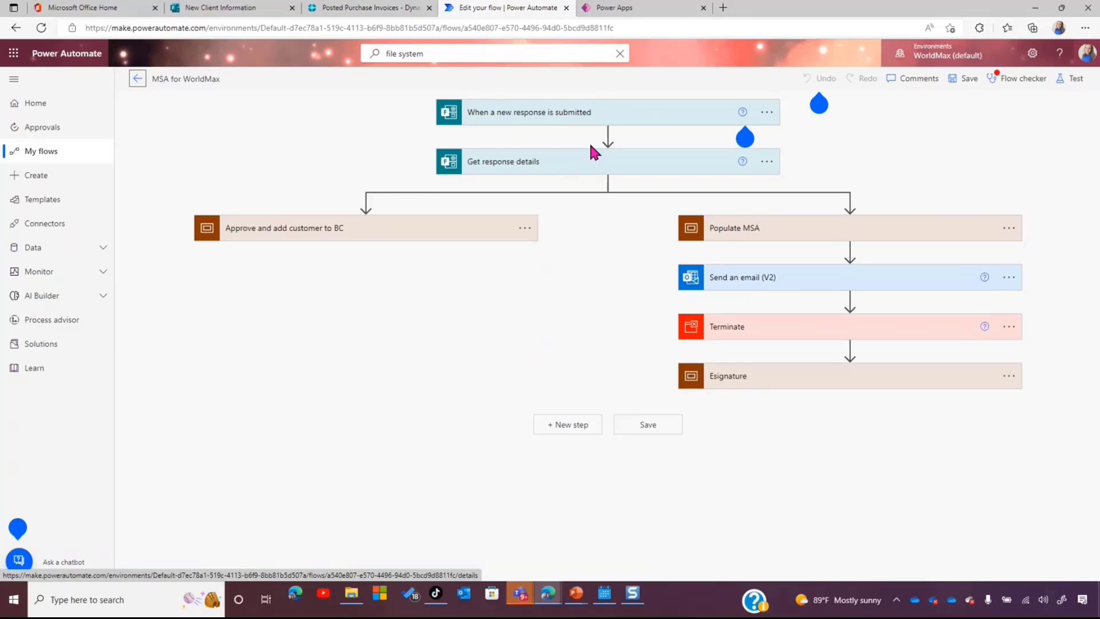
Expand the Approve and add customer to BC scope, its Apply to each loop and Condition
left_click(373, 232)
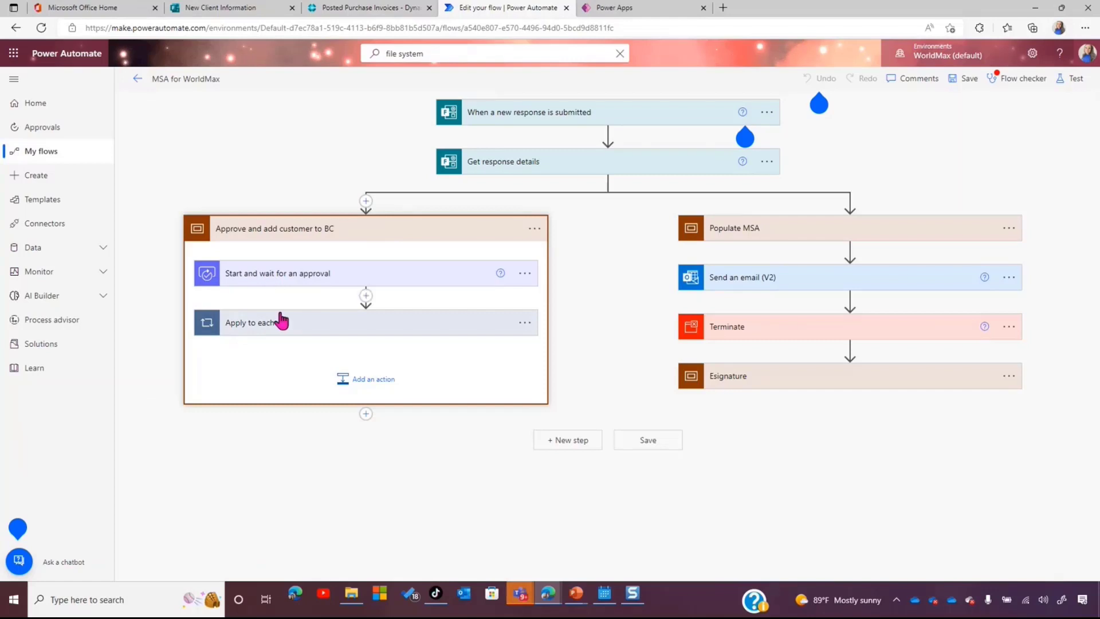
left_click(334, 322)
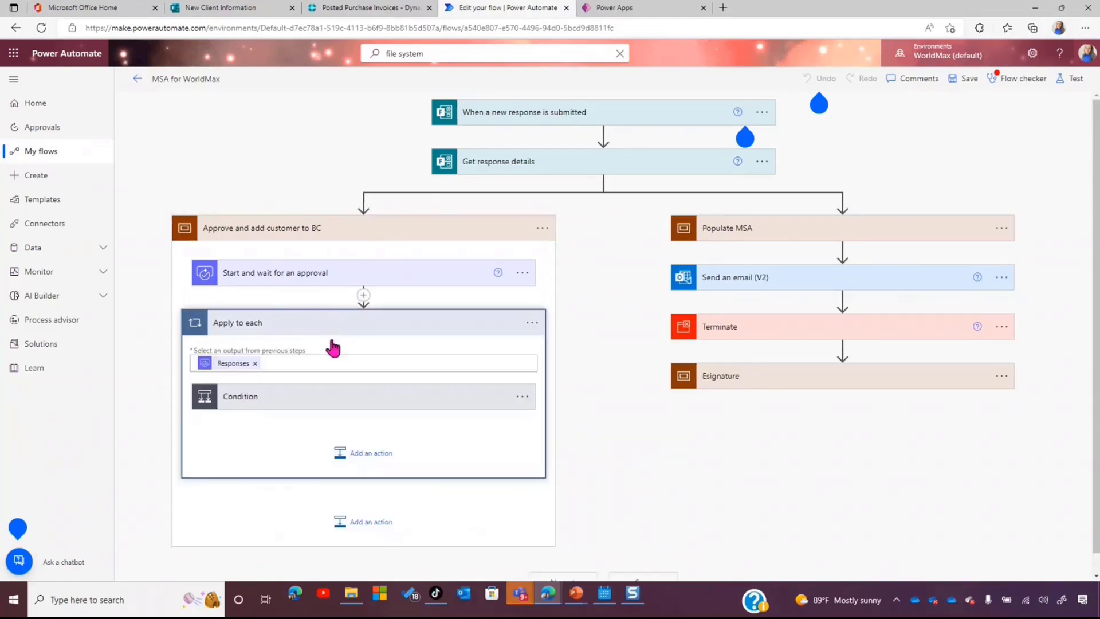
left_click(303, 405)
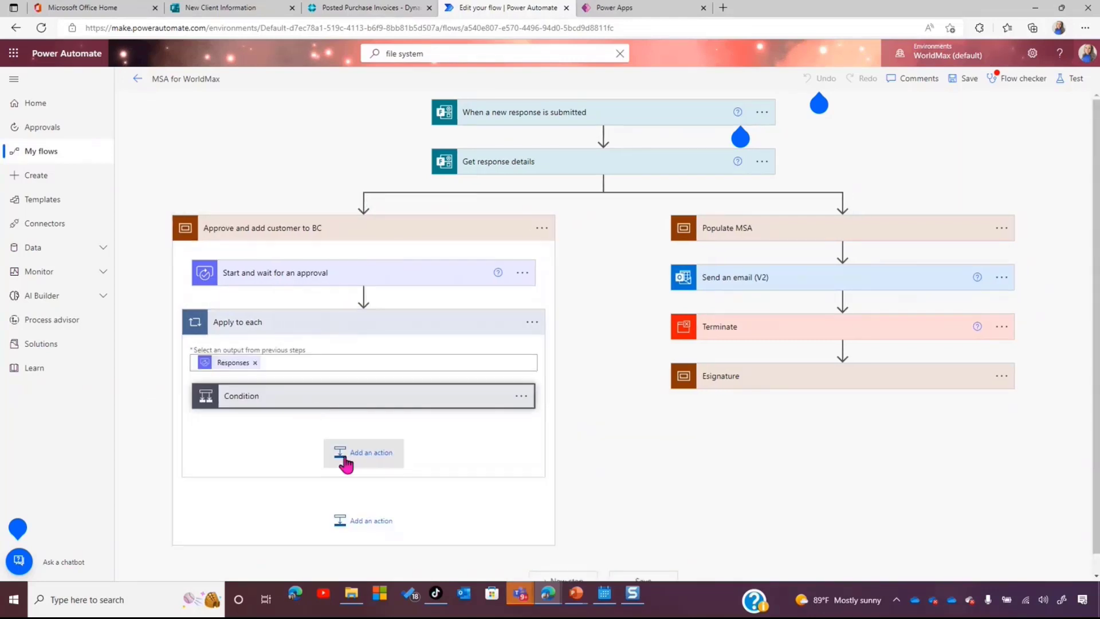
left_click(342, 401)
scroll(347, 414, "down", 3)
Inspect Create record (V3) mapping form answers to Business Central customer fields, then collapse it
left_click(317, 417)
scroll(344, 453, "down", 3)
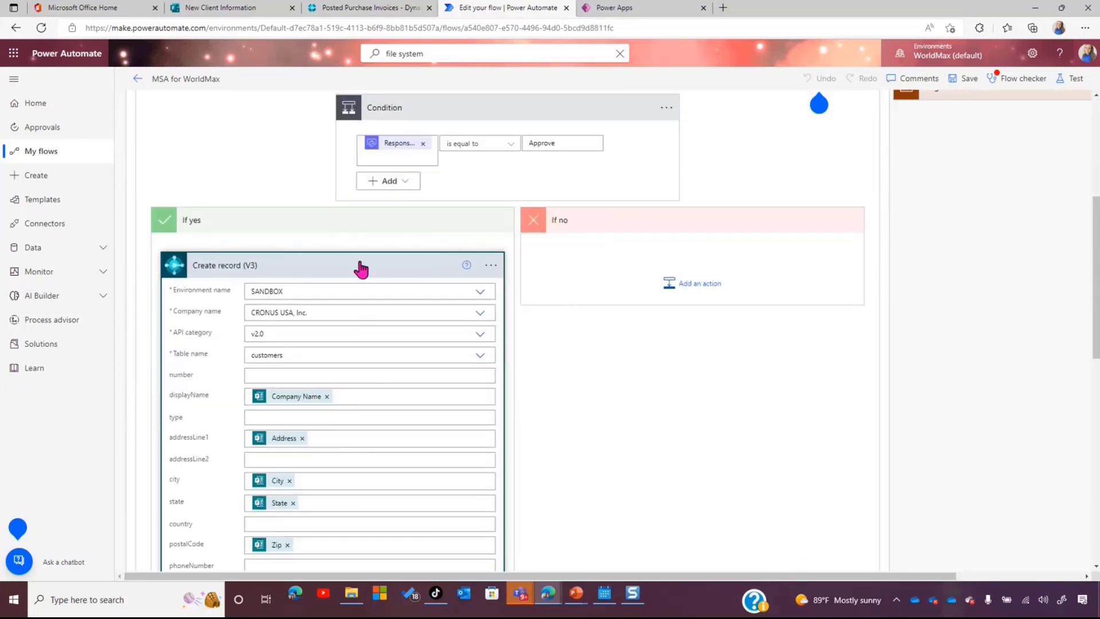
scroll(201, 269, "down", 3)
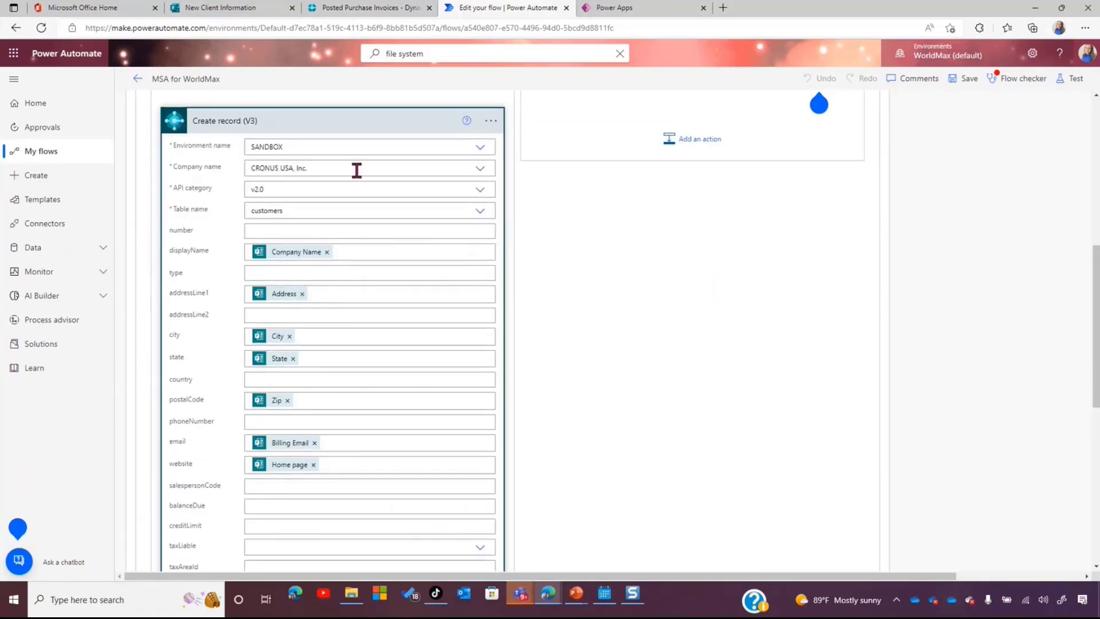
left_click(302, 131)
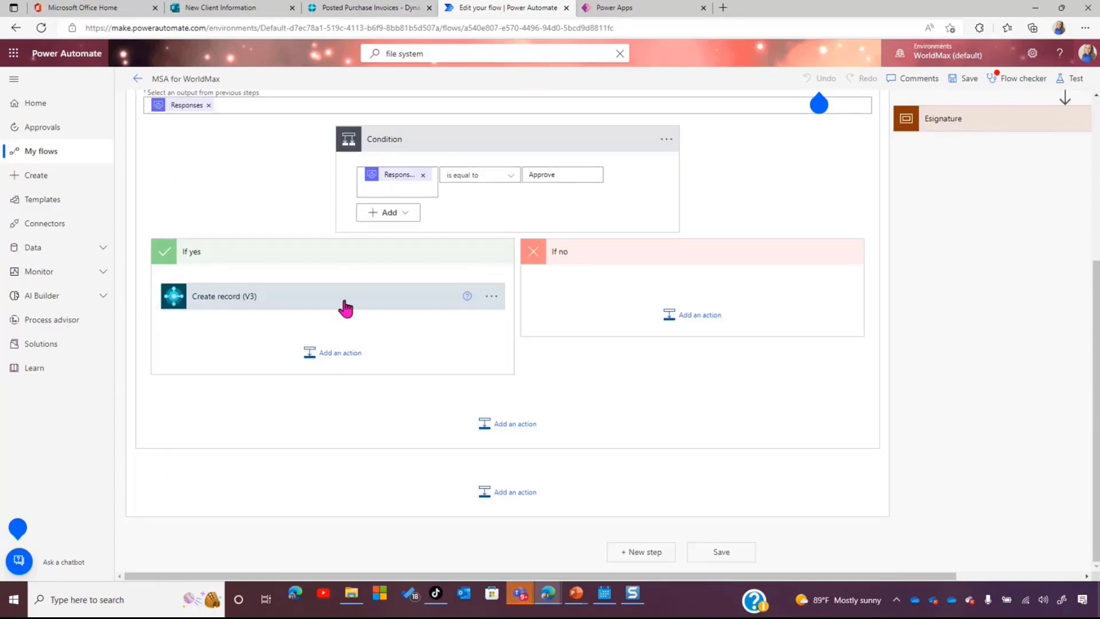
scroll(351, 306, "up", 2)
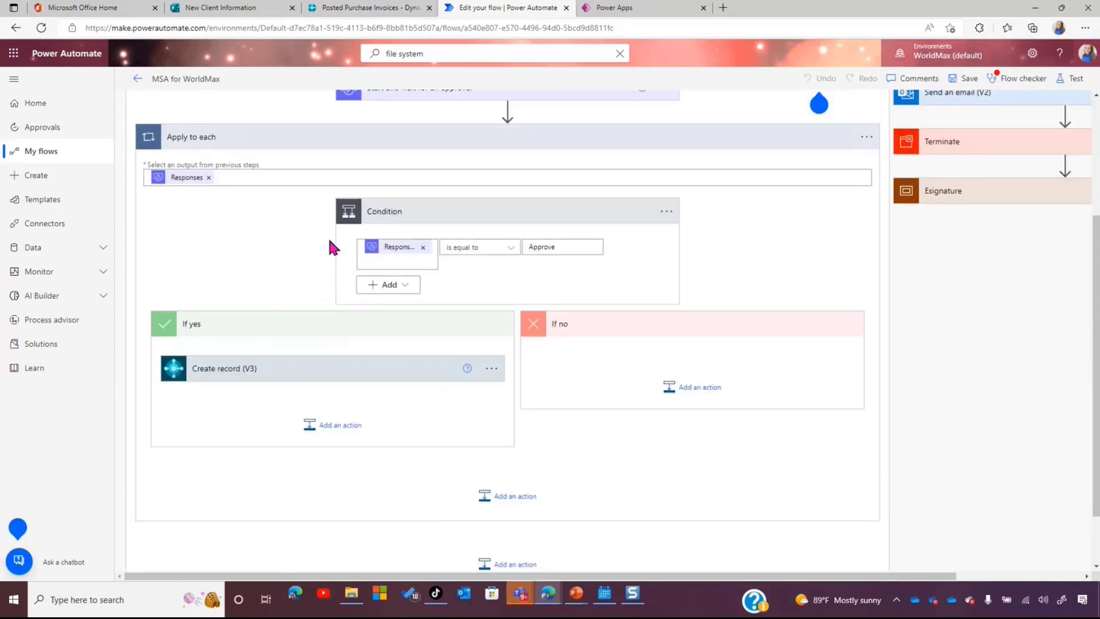
Collapse the Apply to each loop and review the Populate MSA steps from Populate Contract to Get file content 2
left_click(519, 149)
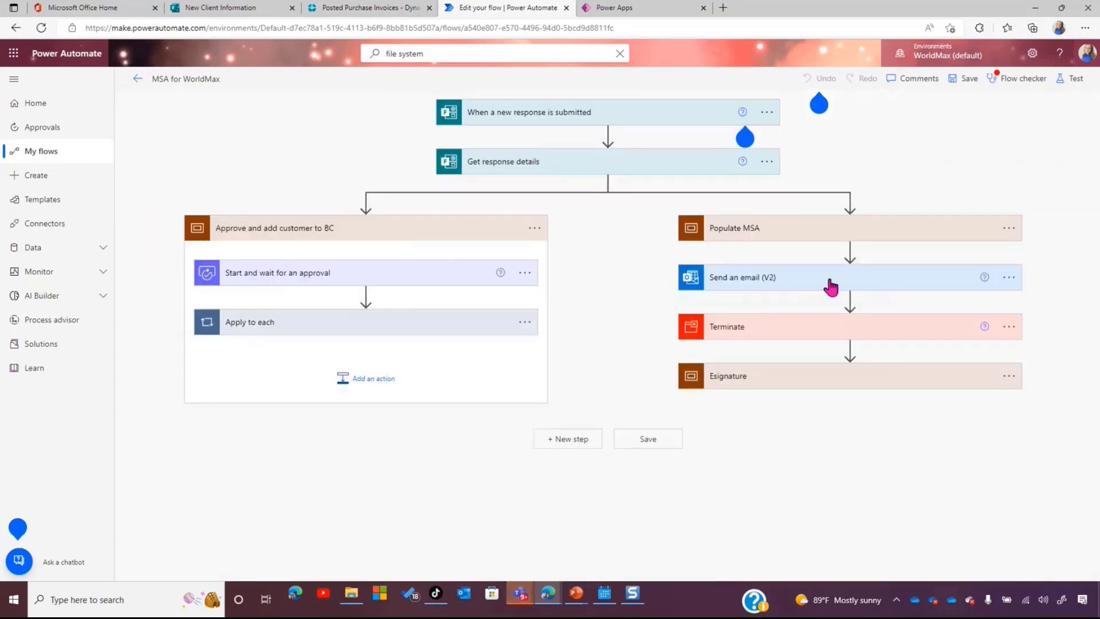
left_click(889, 239)
scroll(888, 239, "down", 1)
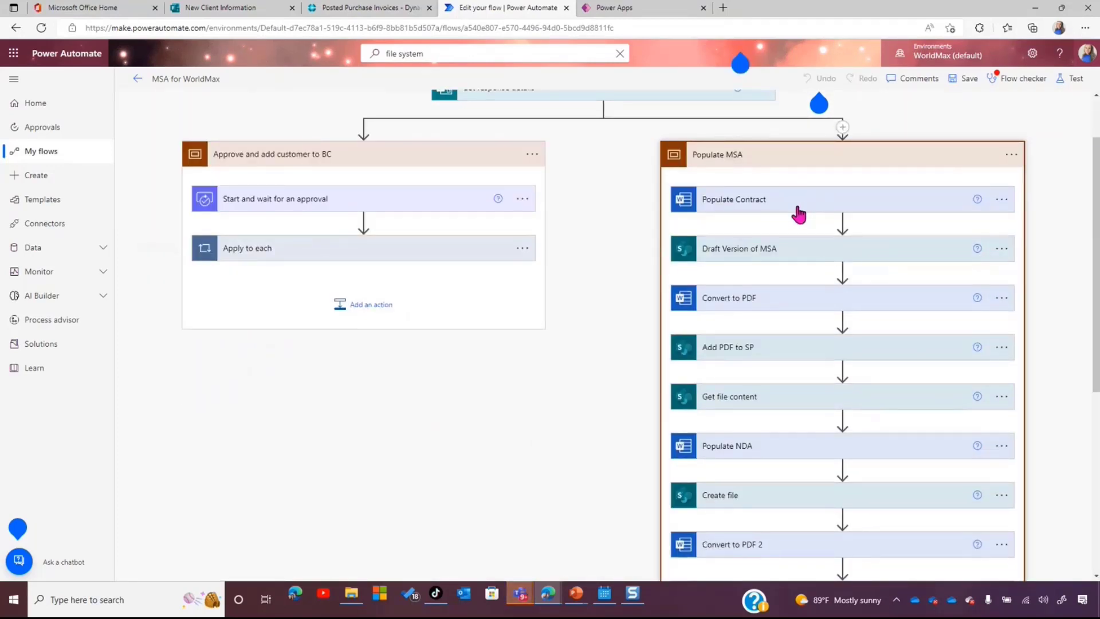
scroll(750, 233, "down", 1)
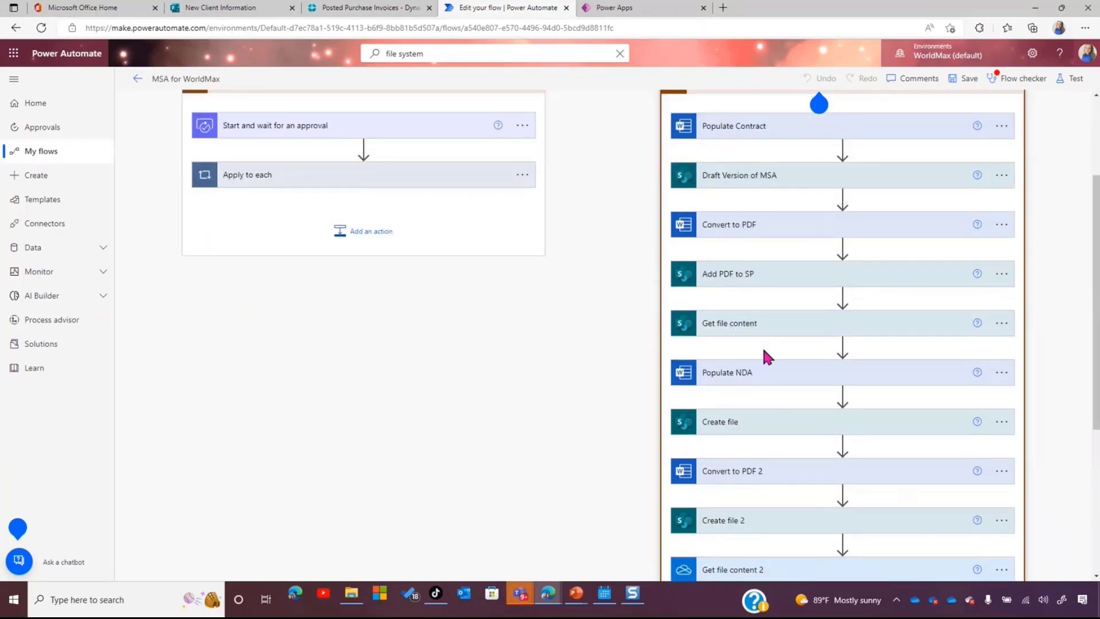
scroll(754, 369, "down", 1)
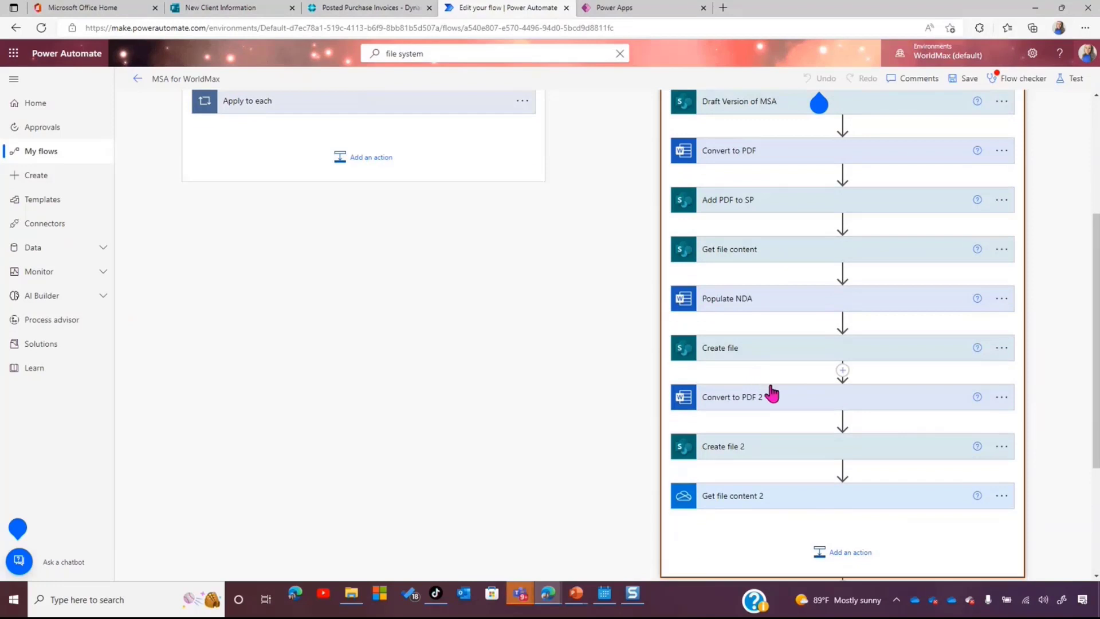
scroll(762, 384, "up", 3)
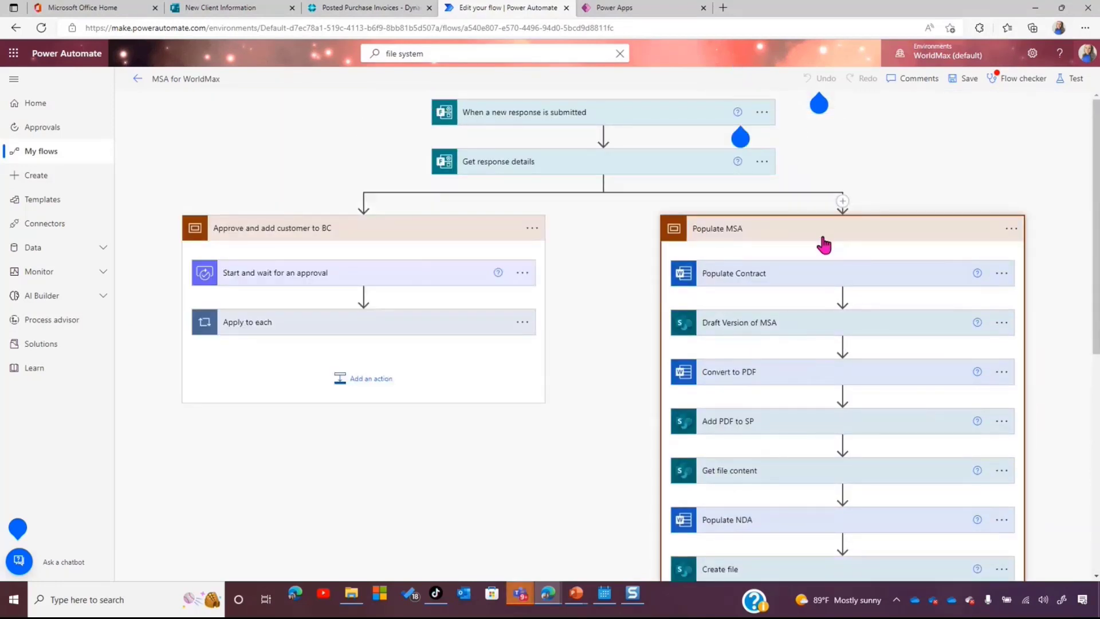
scroll(832, 284, "down", 4)
scroll(838, 395, "down", 1)
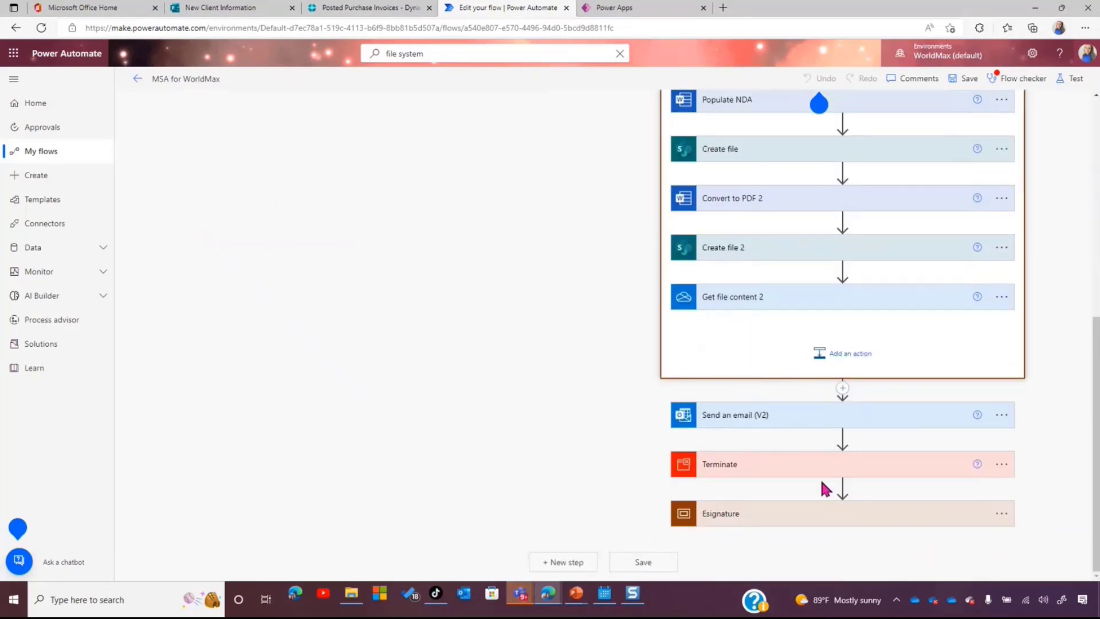
Review the Esignature scope's envelope actions, then collapse it again
left_click(822, 519)
scroll(823, 520, "down", 3)
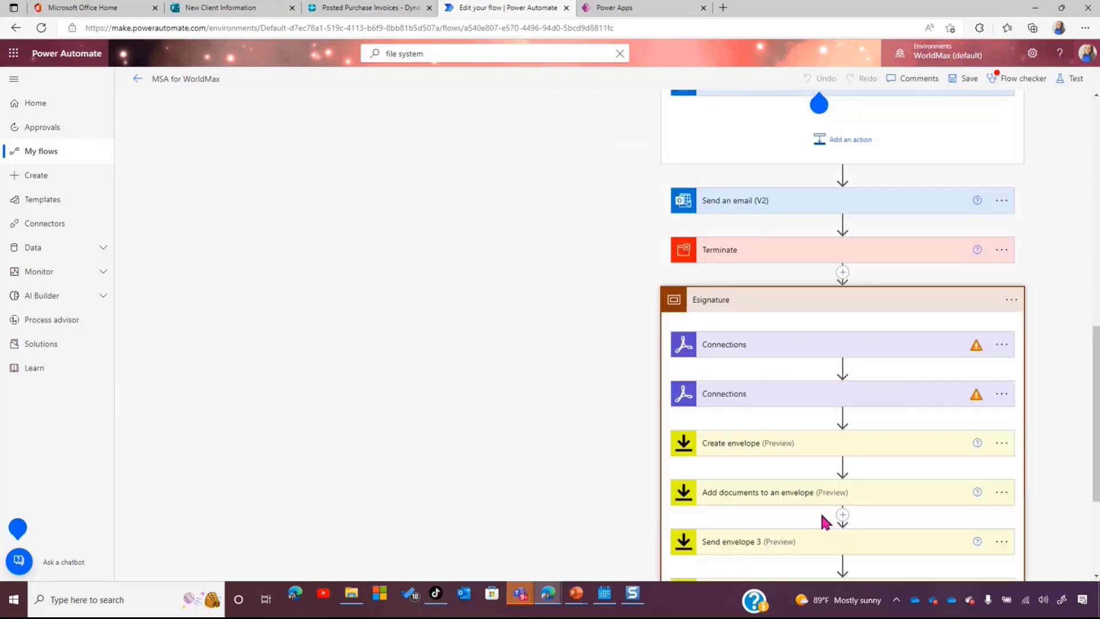
scroll(739, 367, "down", 1)
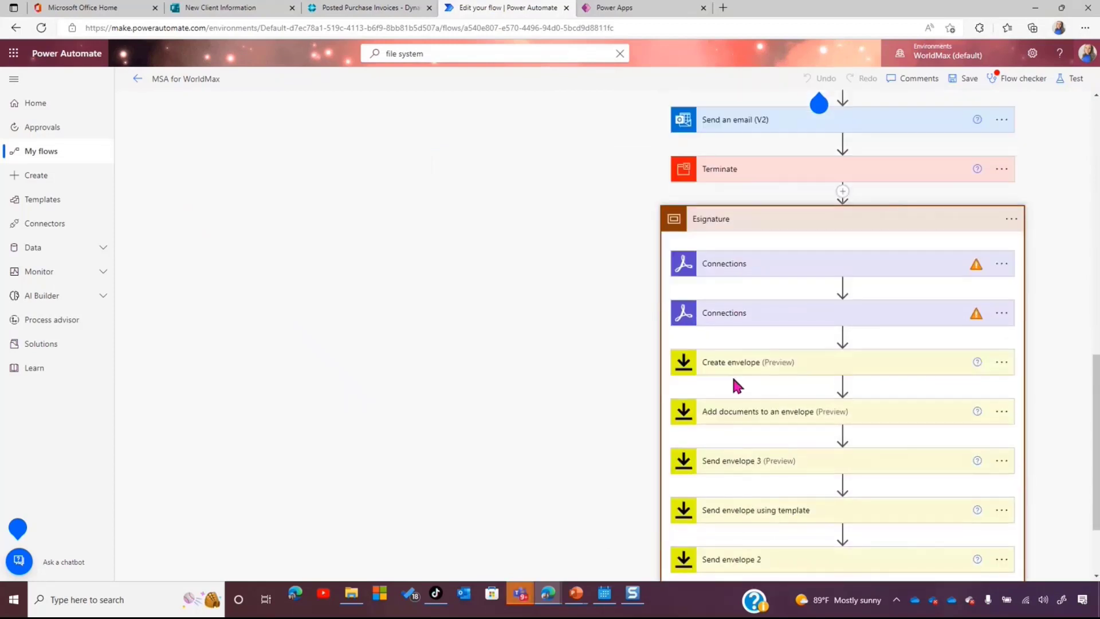
scroll(744, 371, "down", 2)
scroll(719, 369, "up", 3)
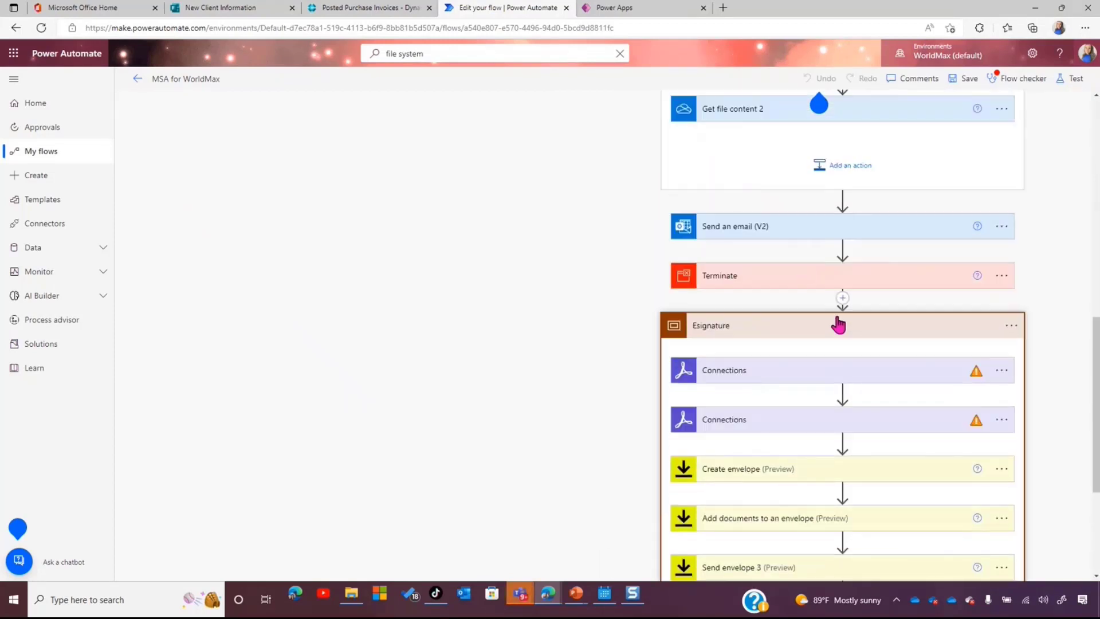
left_click(838, 325)
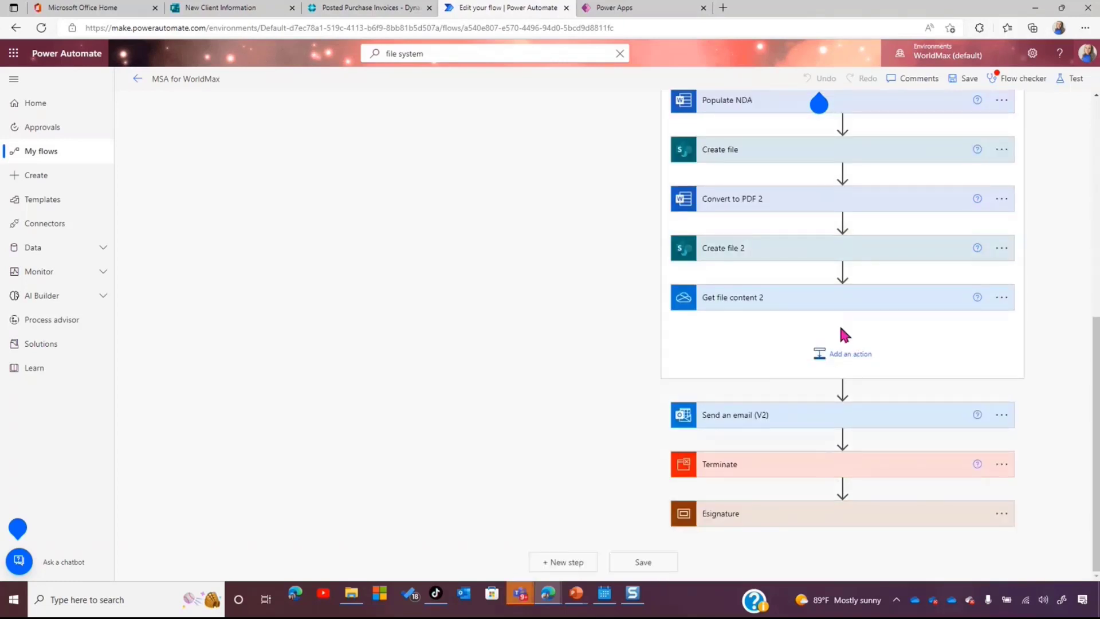